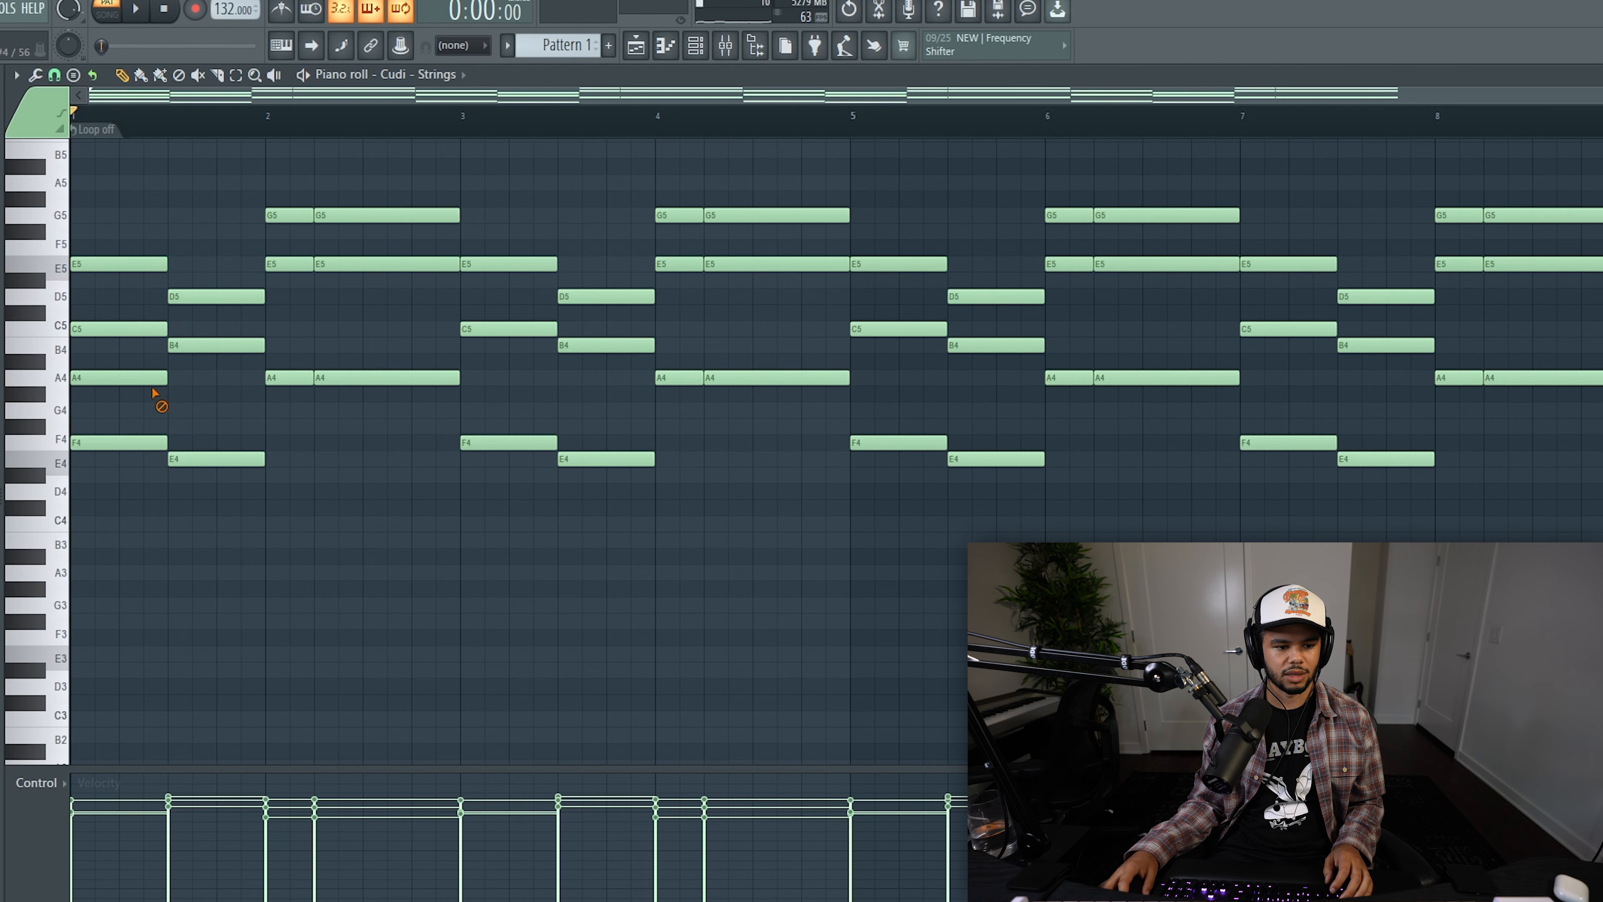
- Delete the longer G5, E5 and A4 notes of the split chord in bar 4 of the piano part
key(space)
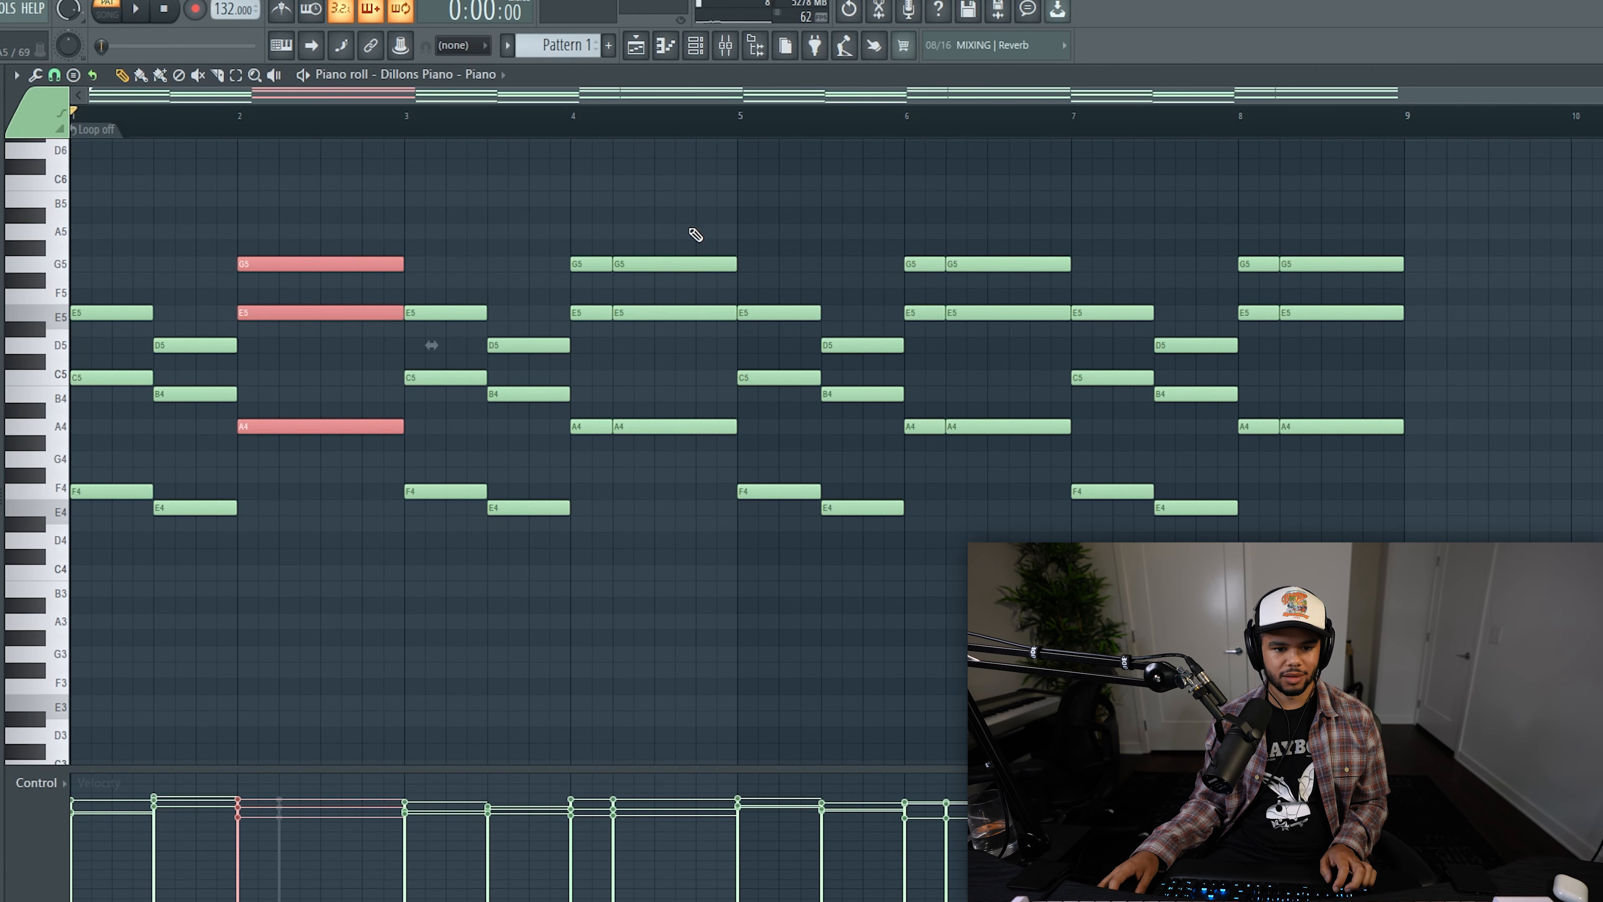
right_click(688, 264)
right_click(678, 312)
right_click(655, 426)
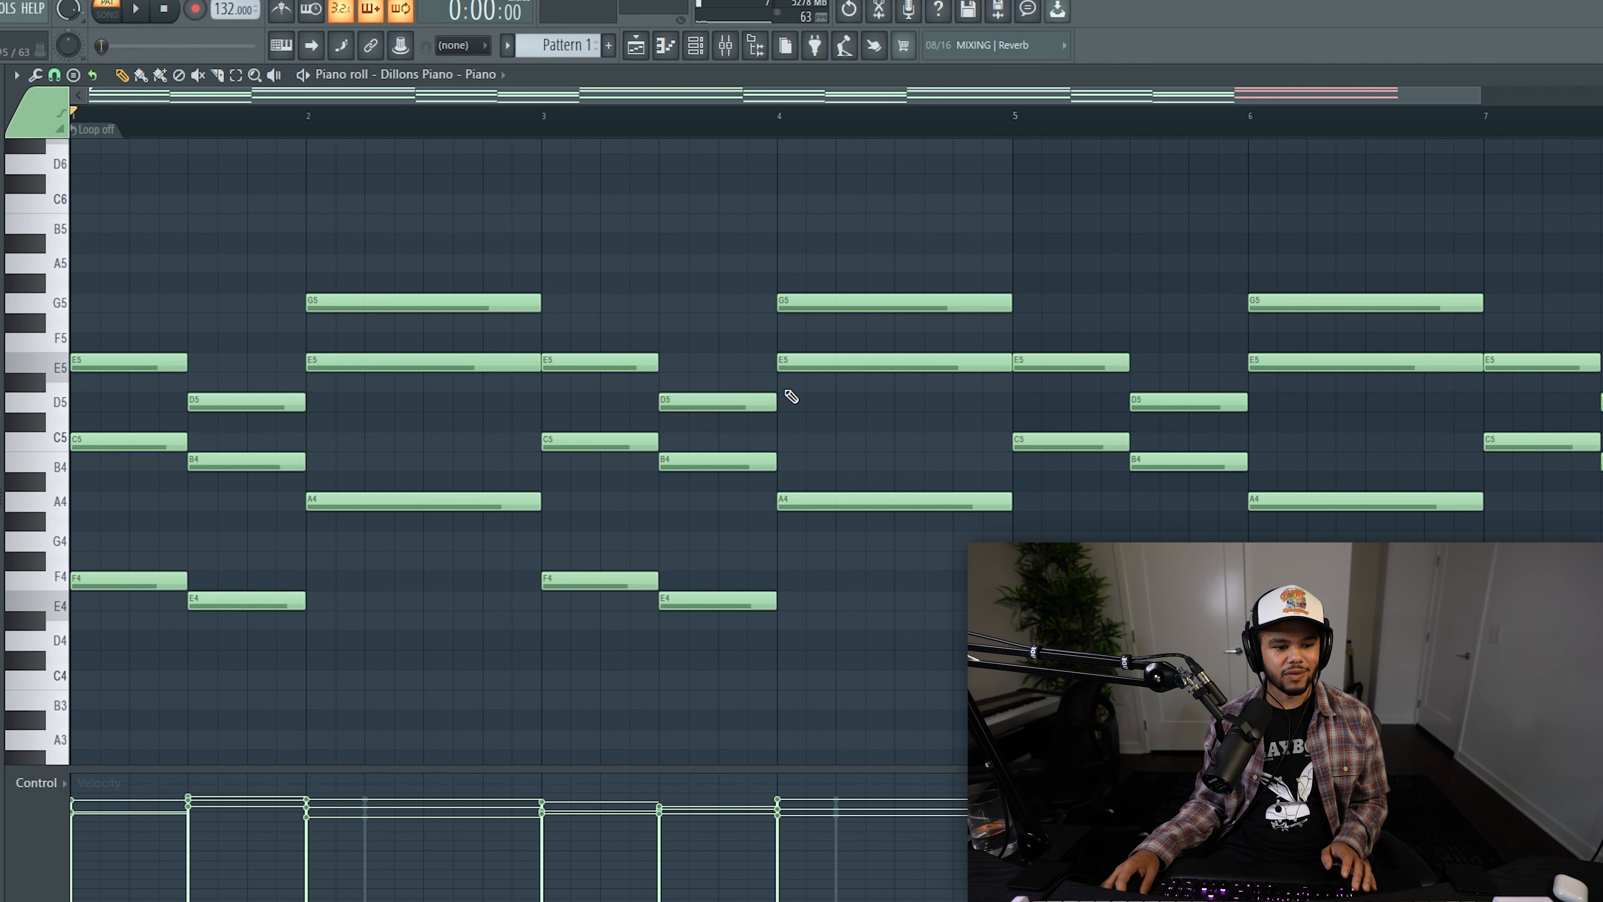
scroll(369, 455, down, 3)
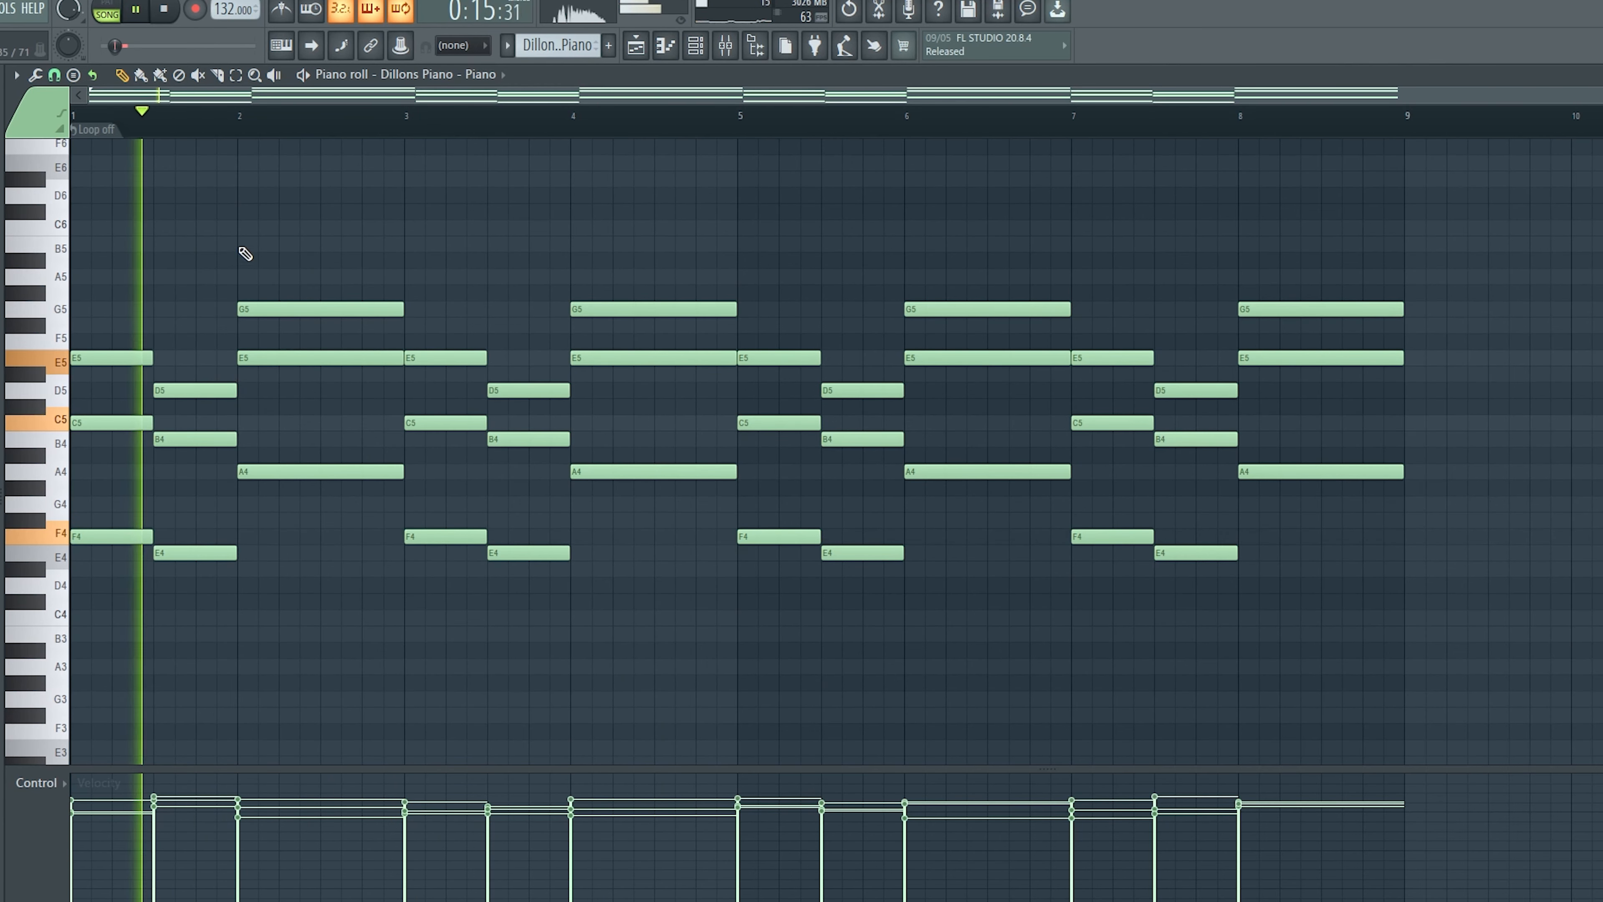
- Add half-bar B5 notes on top of the piano chords at the start of bars 2, 4, 6 and 8
click(241, 249)
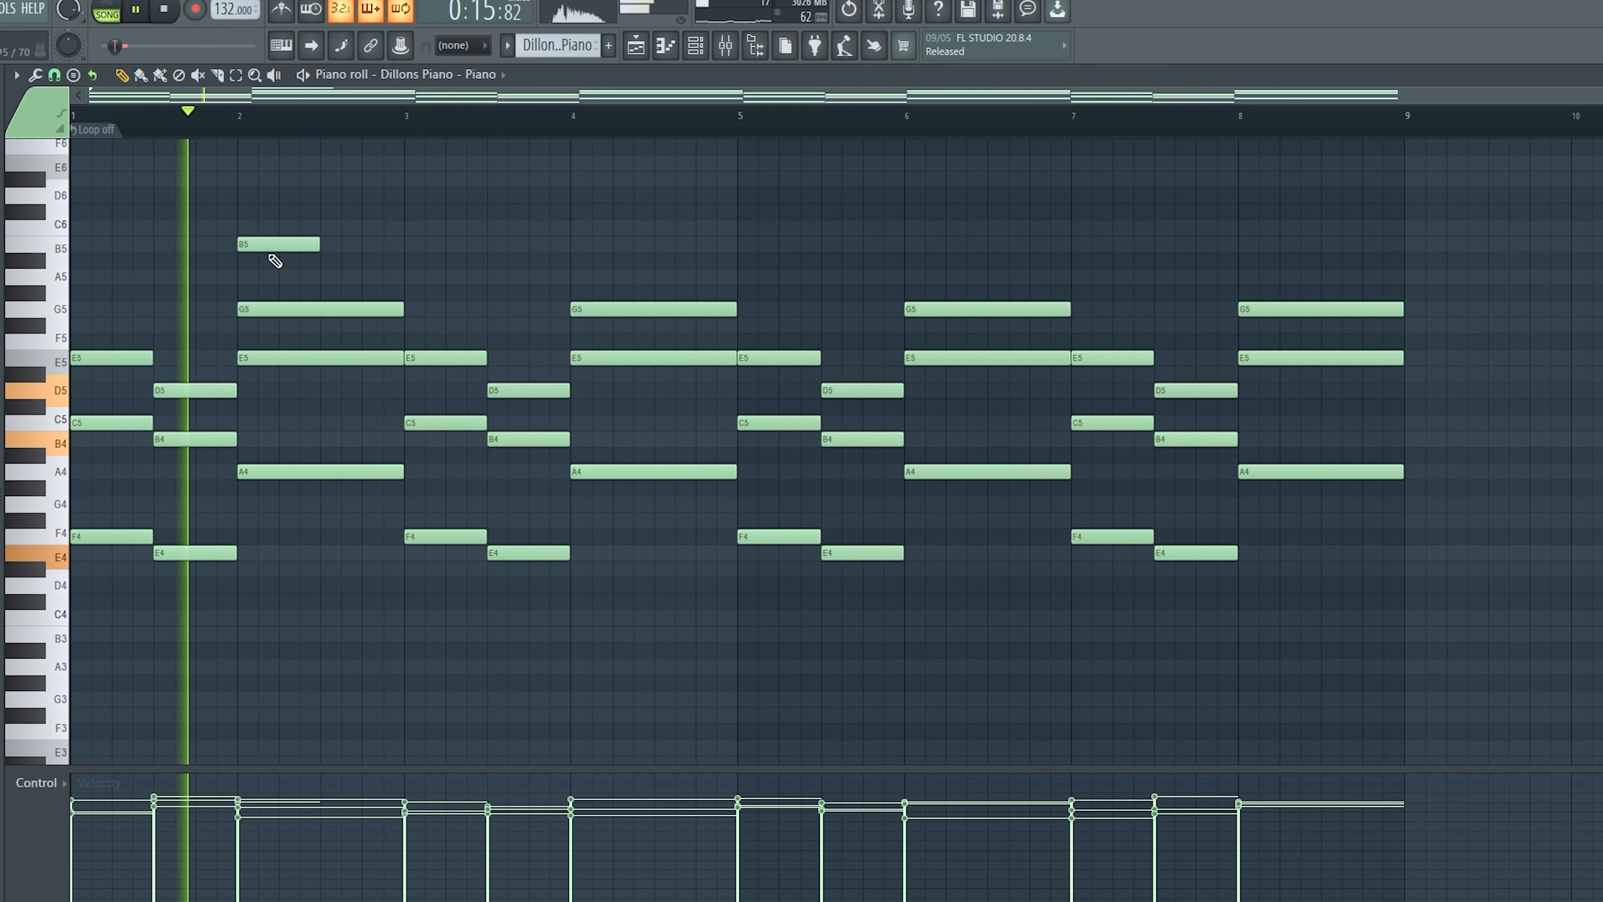
click(576, 249)
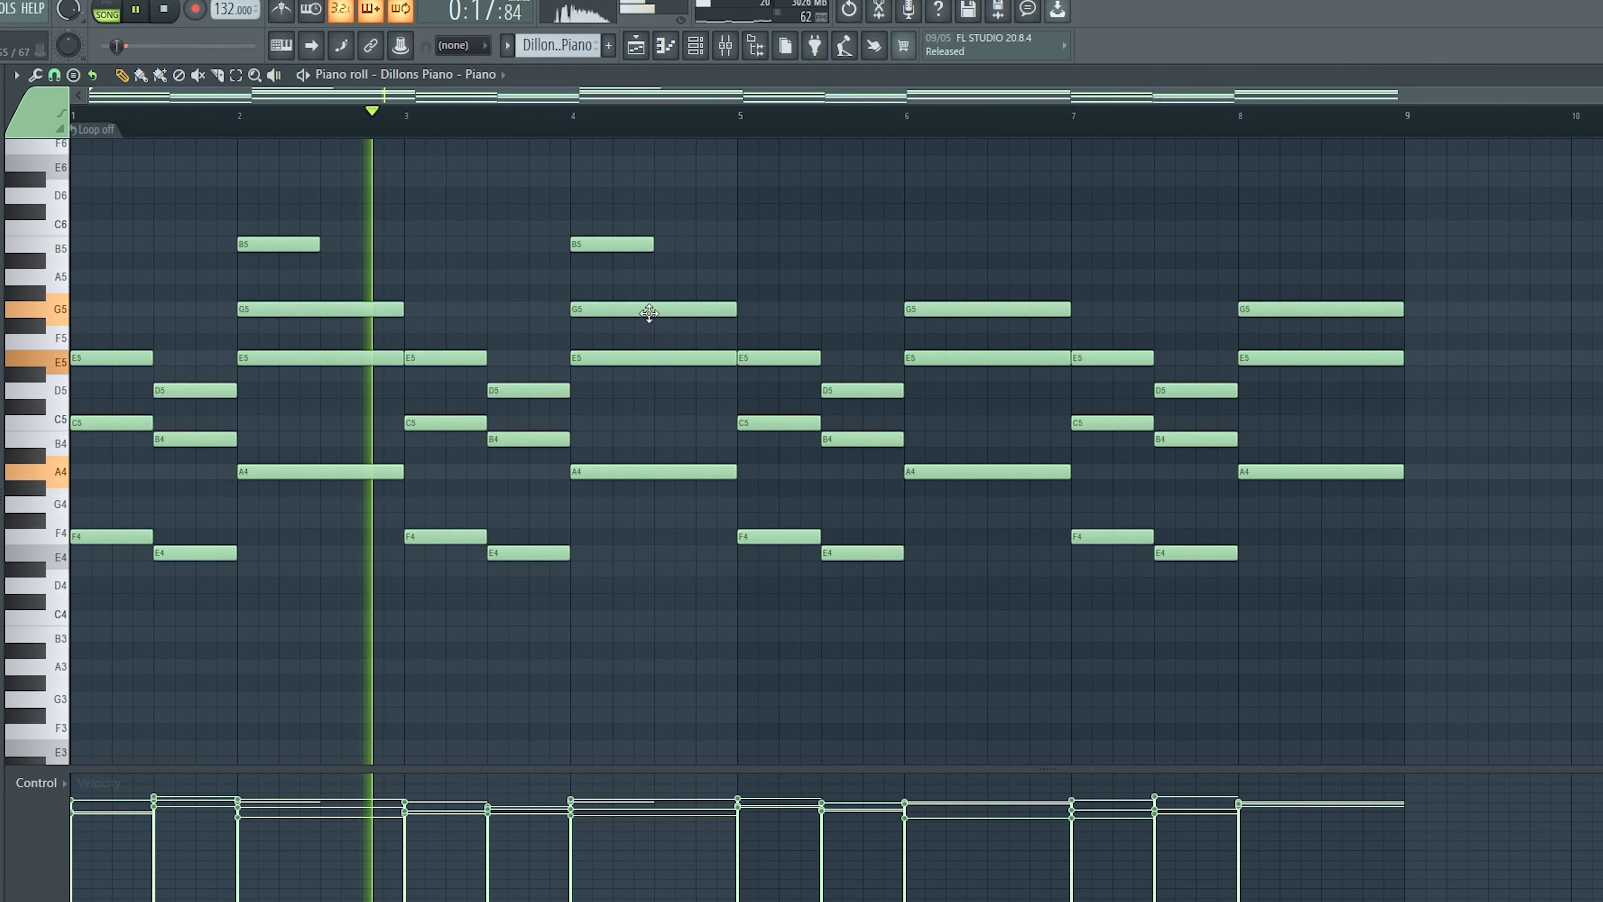
click(908, 247)
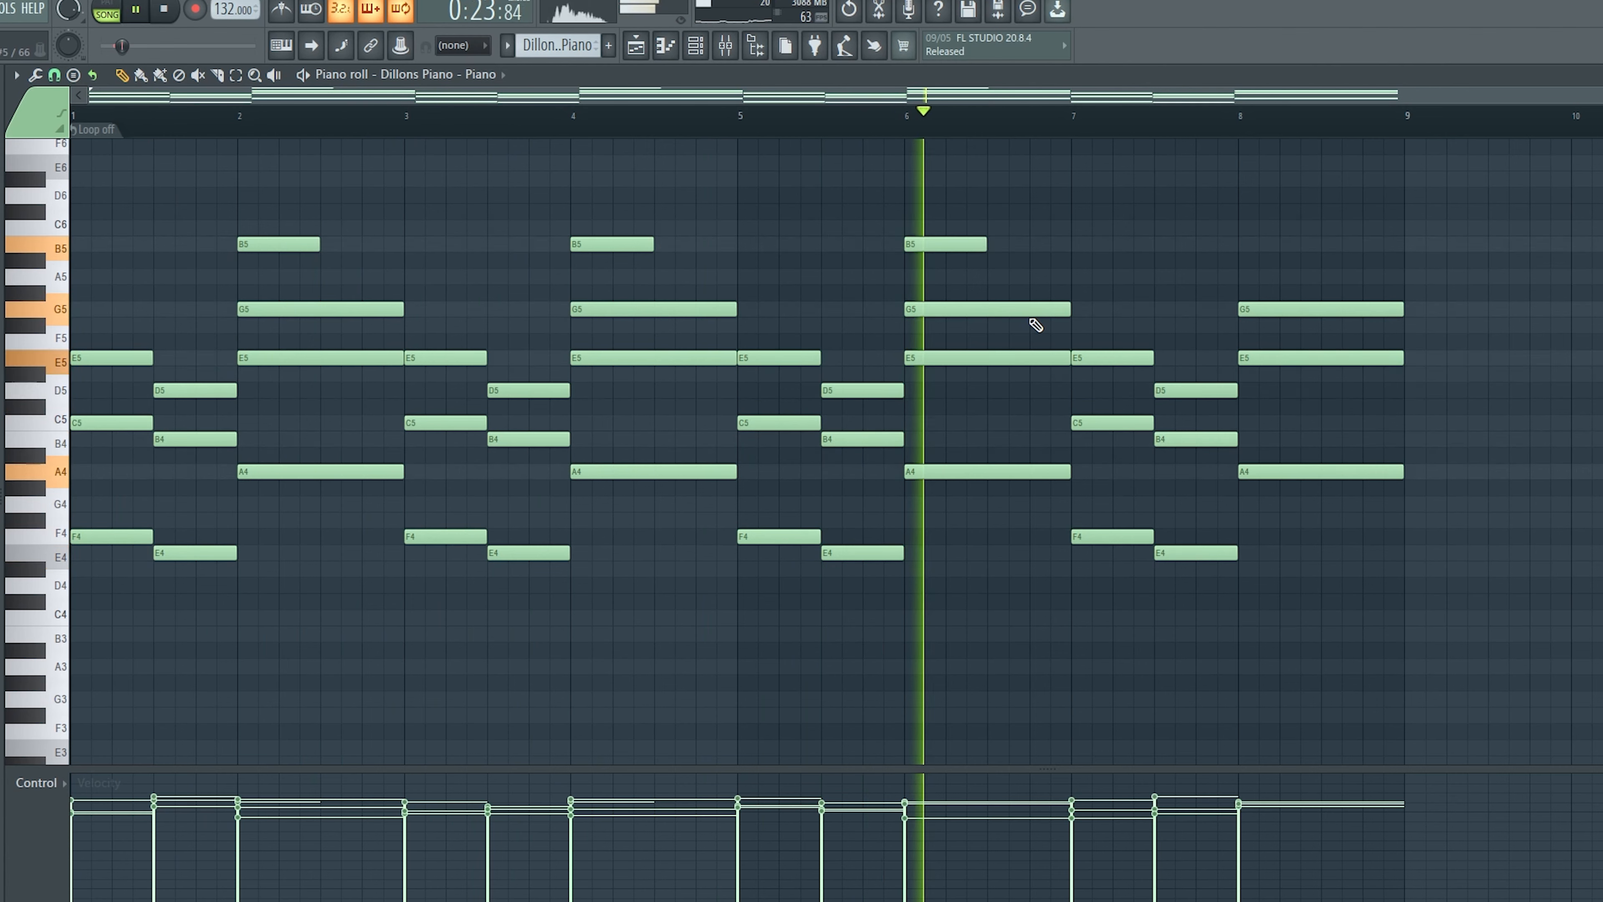
click(1241, 247)
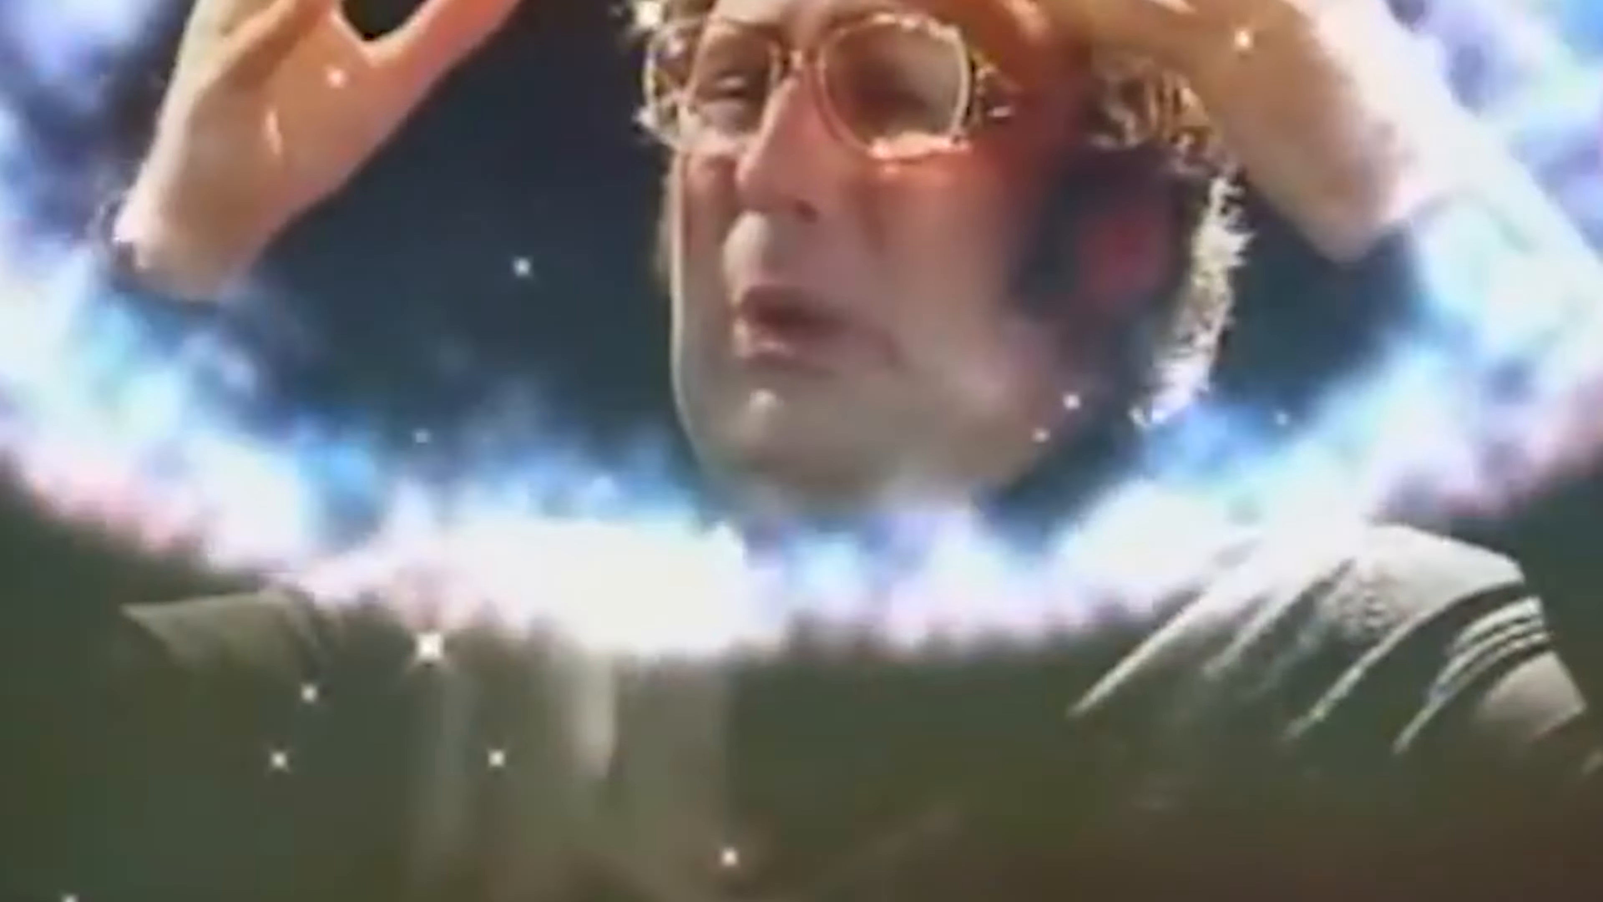
- Draw the opening of the bell melody with A5, E5, G5 and D5 in bar 1 and G5 in bar 2
click(90, 265)
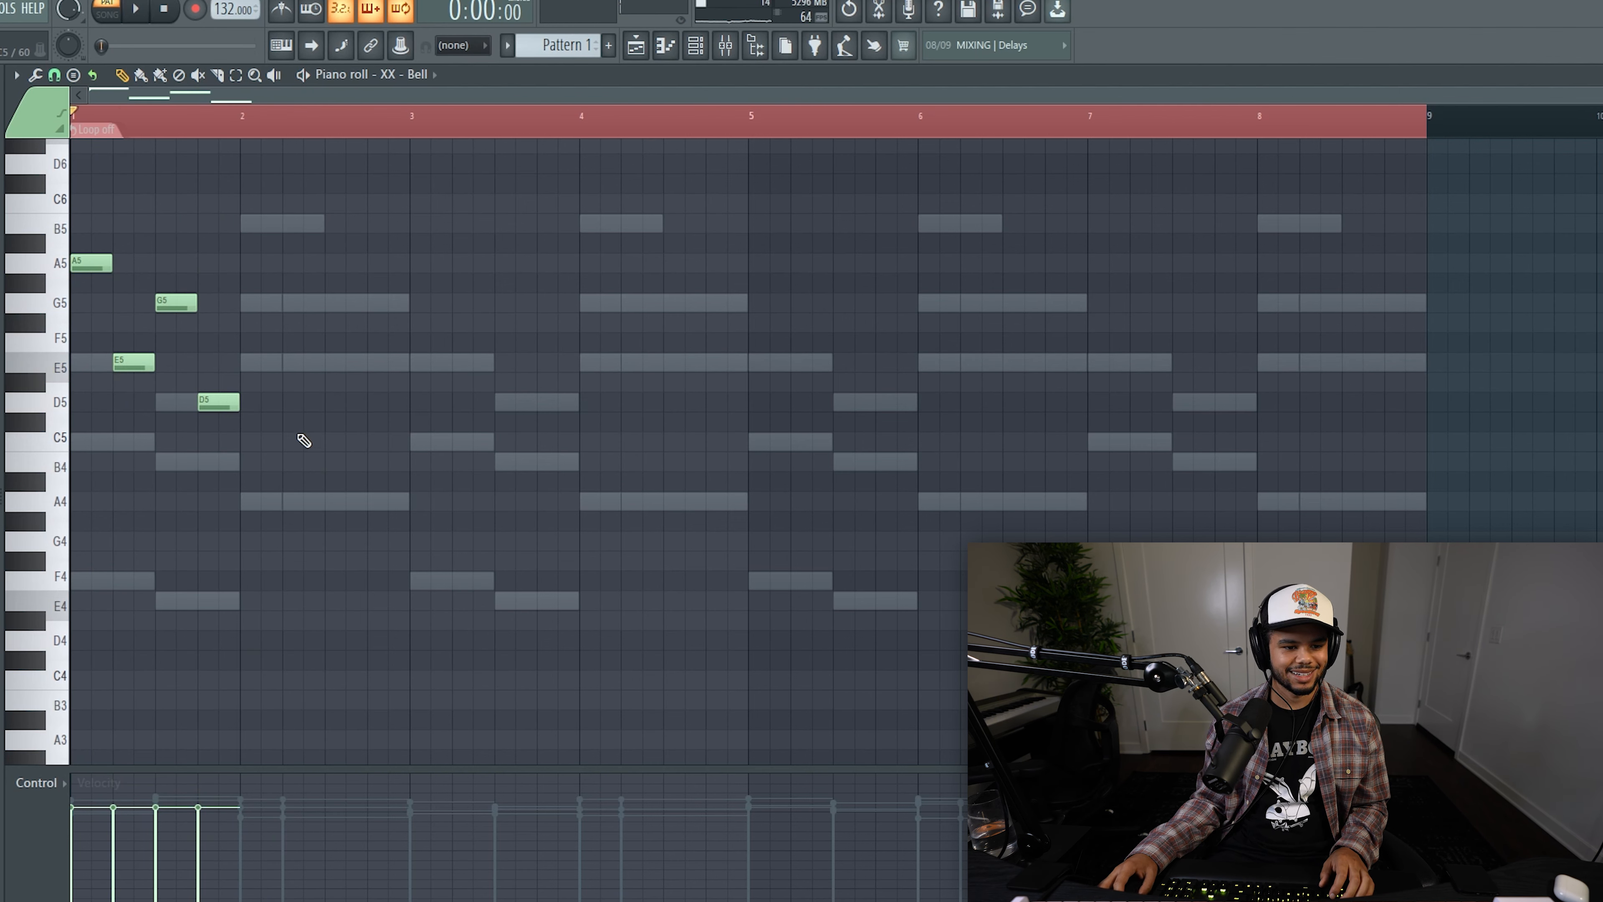
key(space)
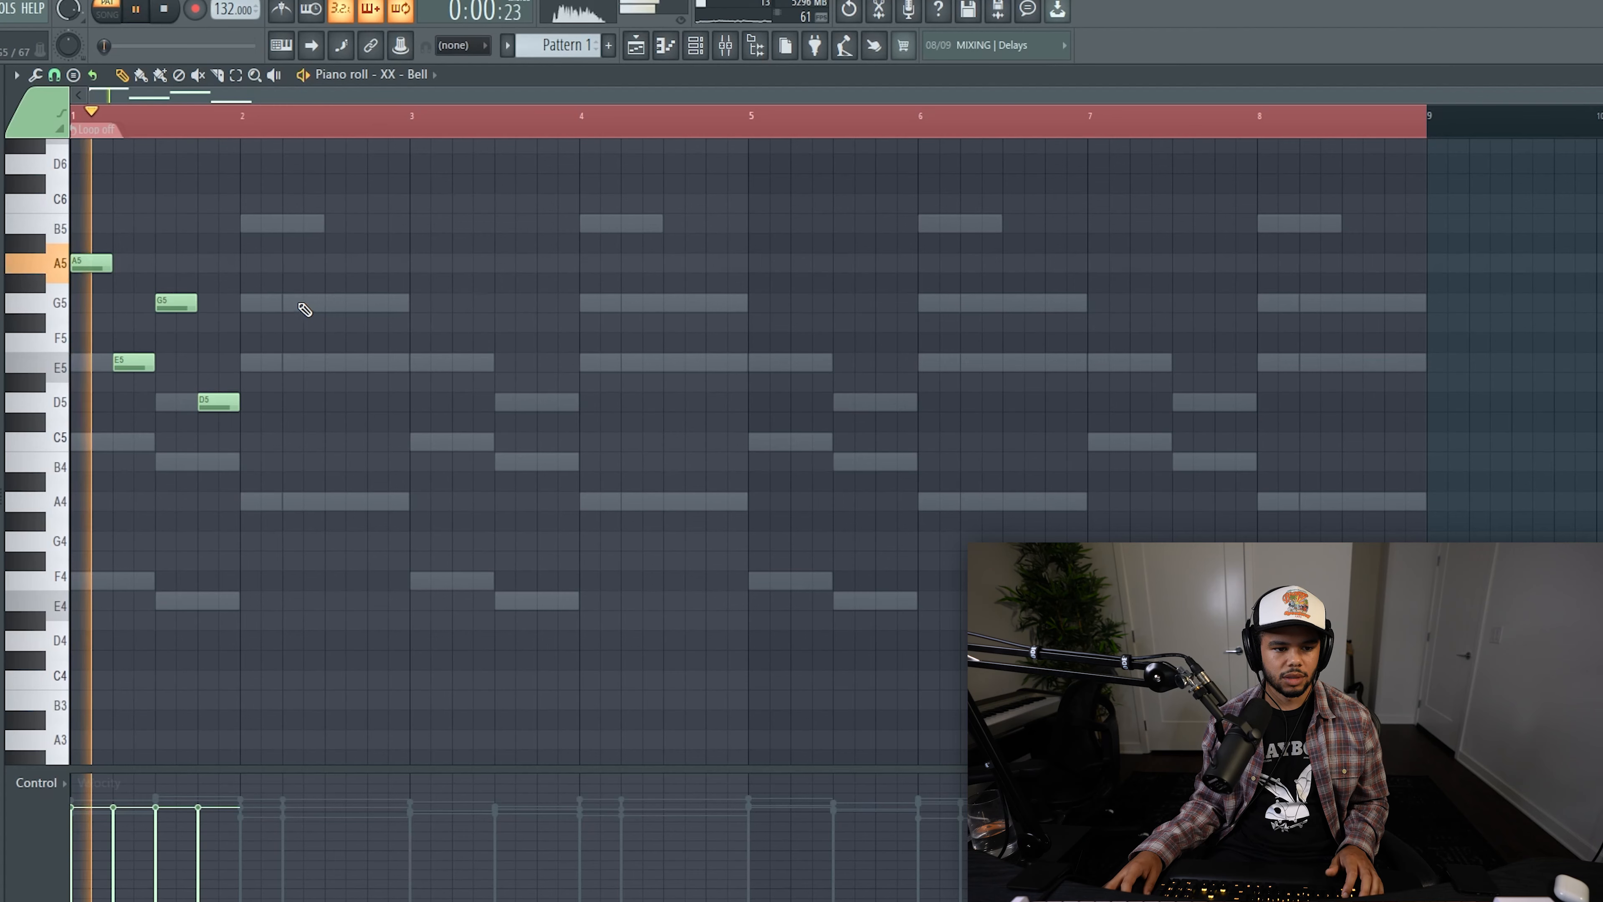
click(305, 310)
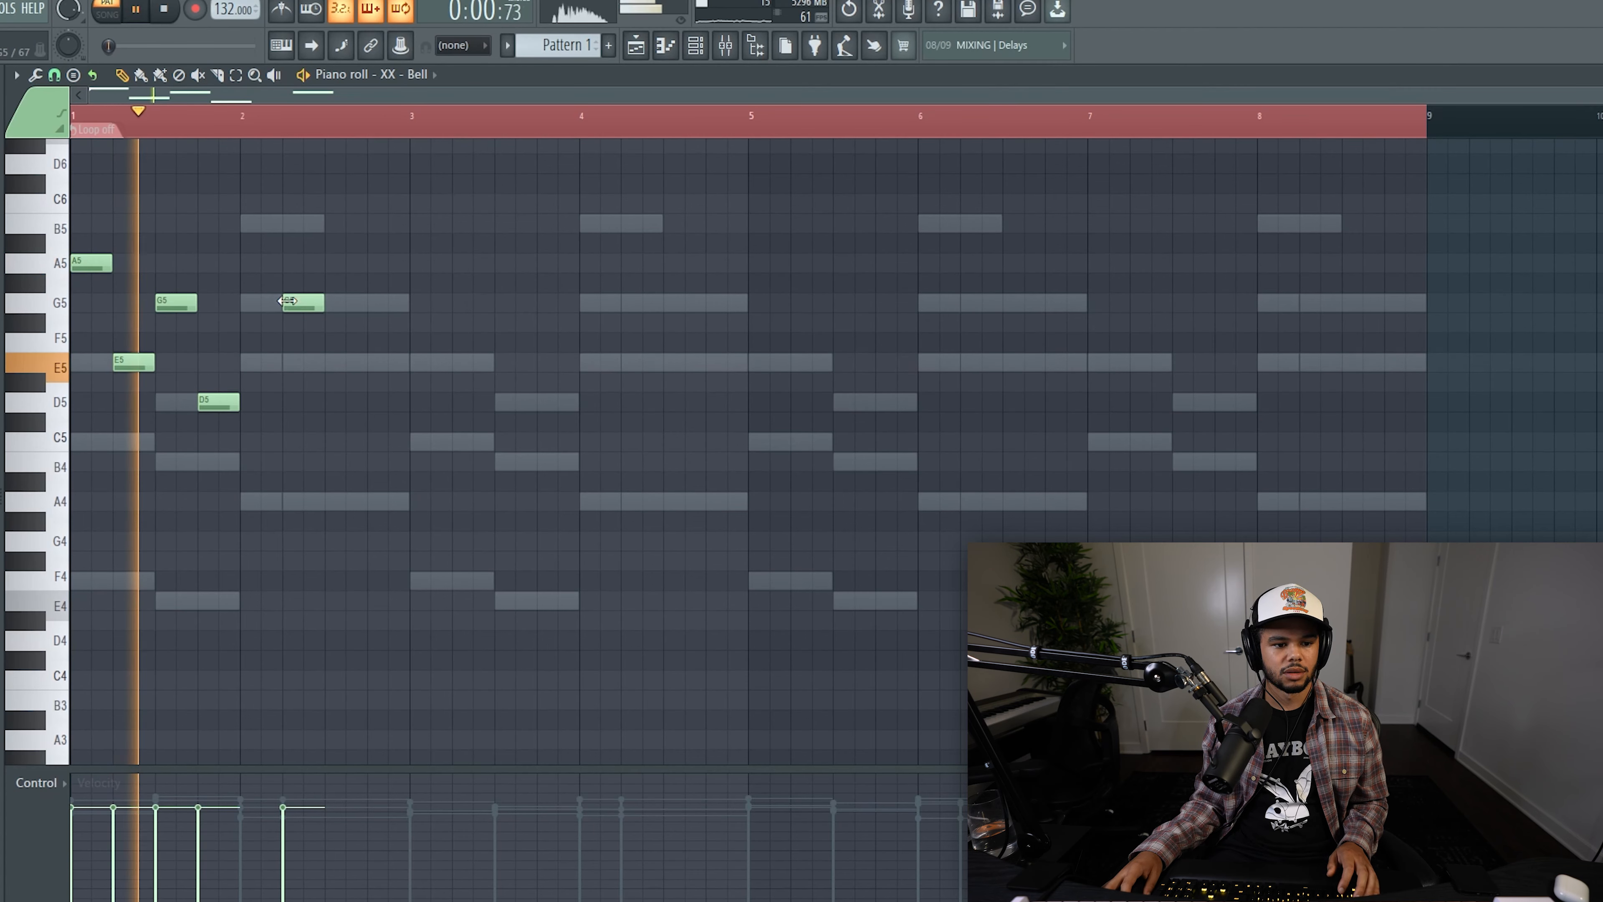
- Continue the bell melody with half-bar C5 and B4 notes in bar 3 and short E5, G5 and A5 notes in bar 4
click(417, 442)
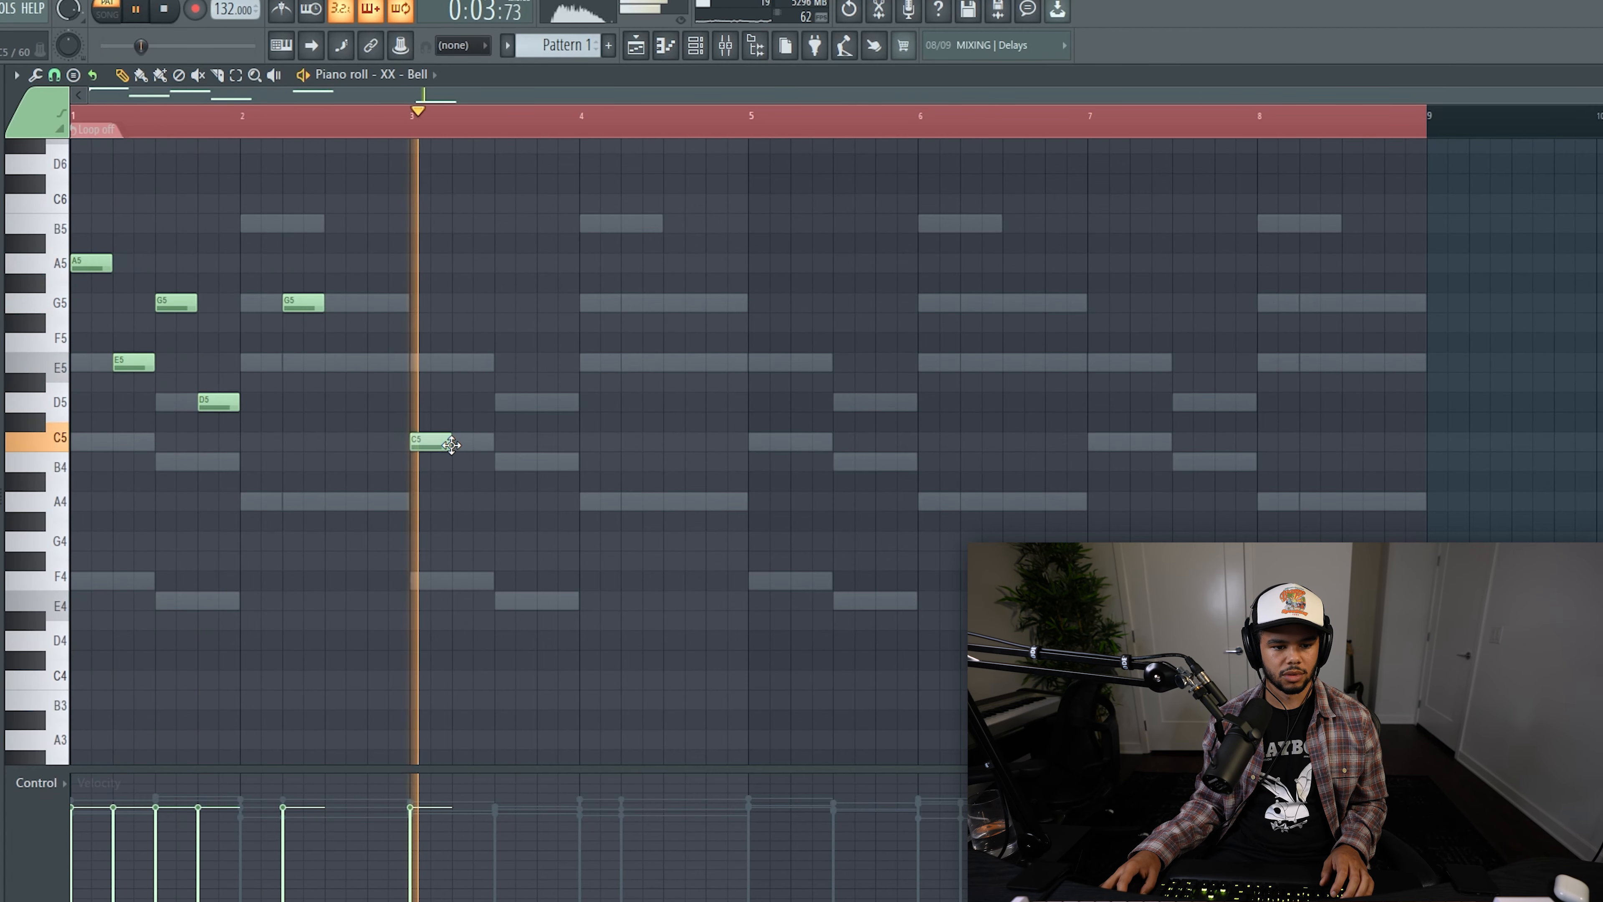
drag(459, 444, 494, 443)
click(504, 461)
key(space)
click(627, 369)
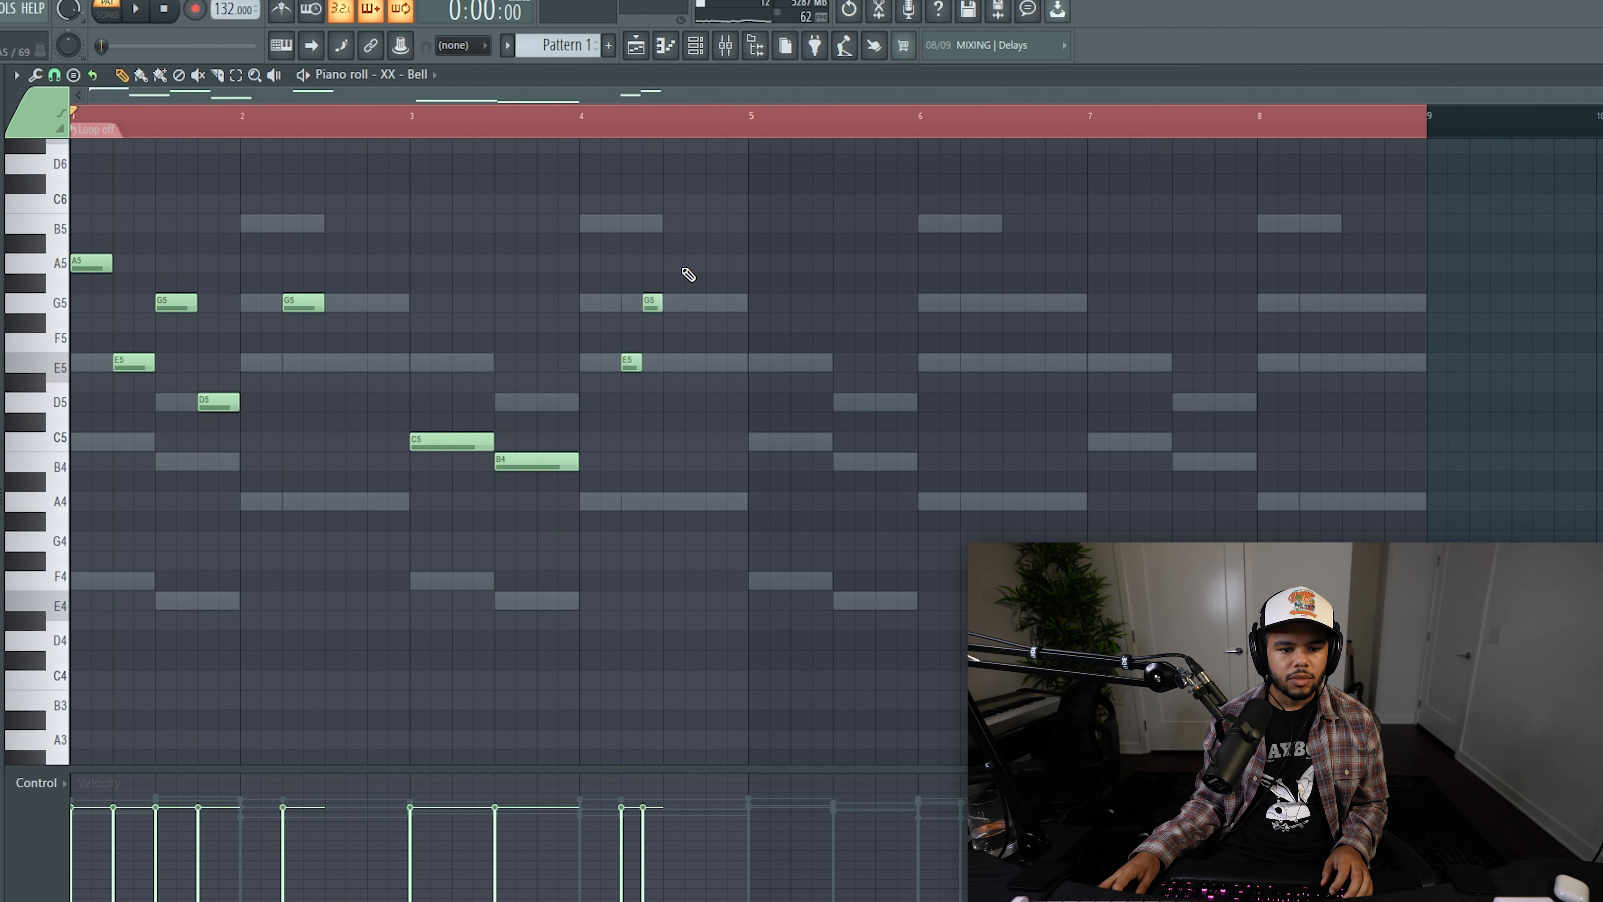
drag(675, 267, 696, 270)
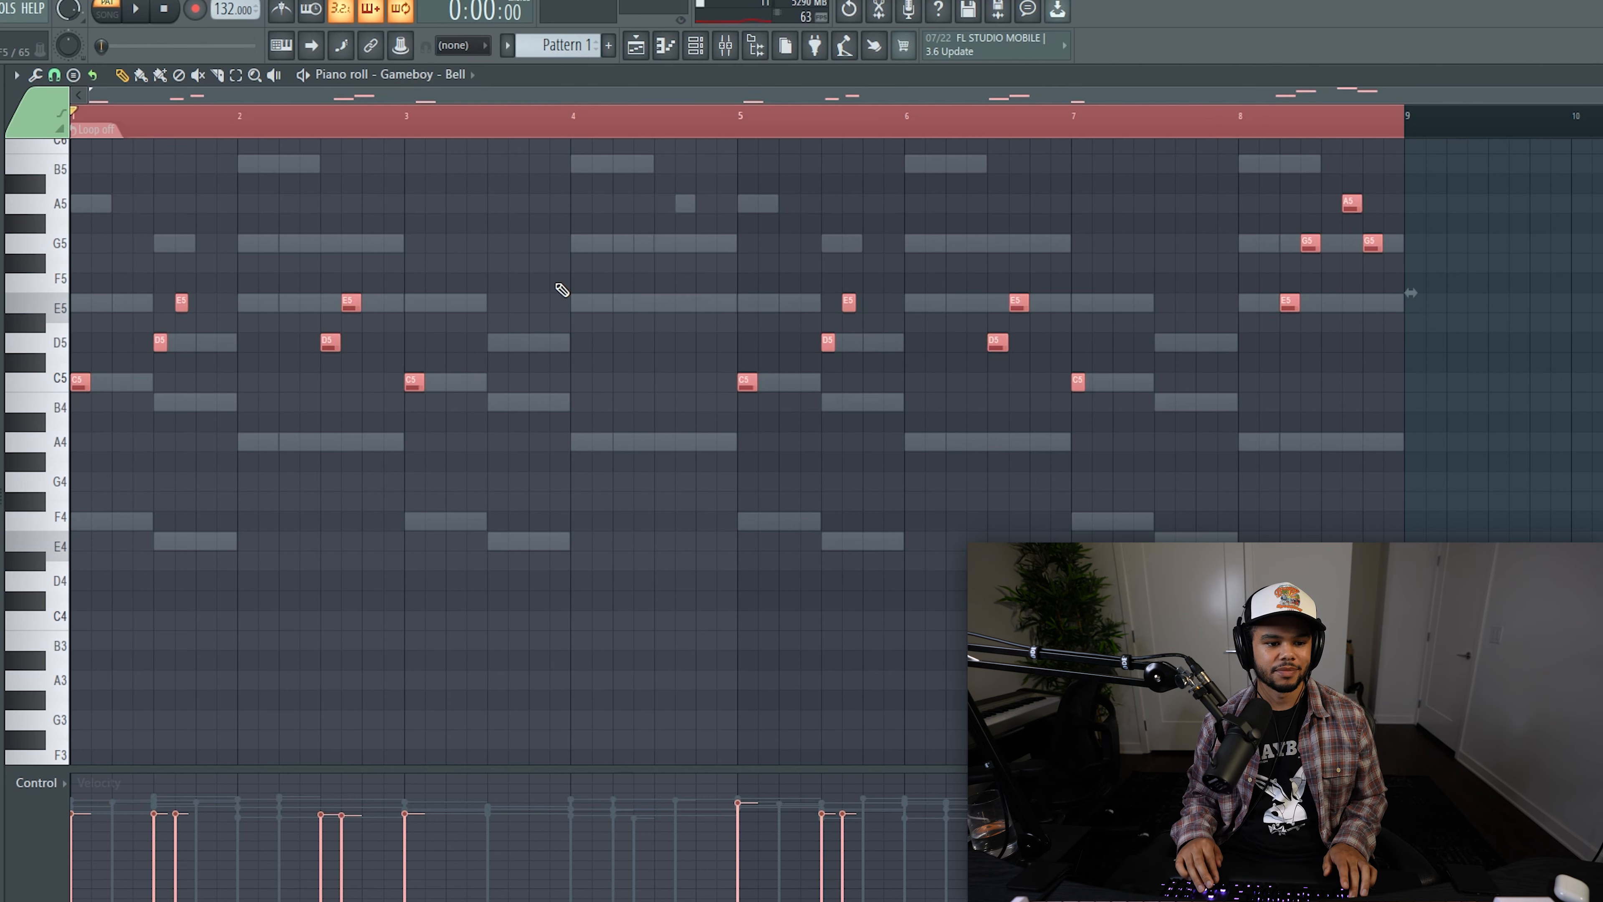
- Transpose all selected Gameboy bell notes down one octave
key(ctrl+Down)
scroll(326, 342, up, 1)
scroll(468, 332, up, 1)
scroll(522, 347, down, 2)
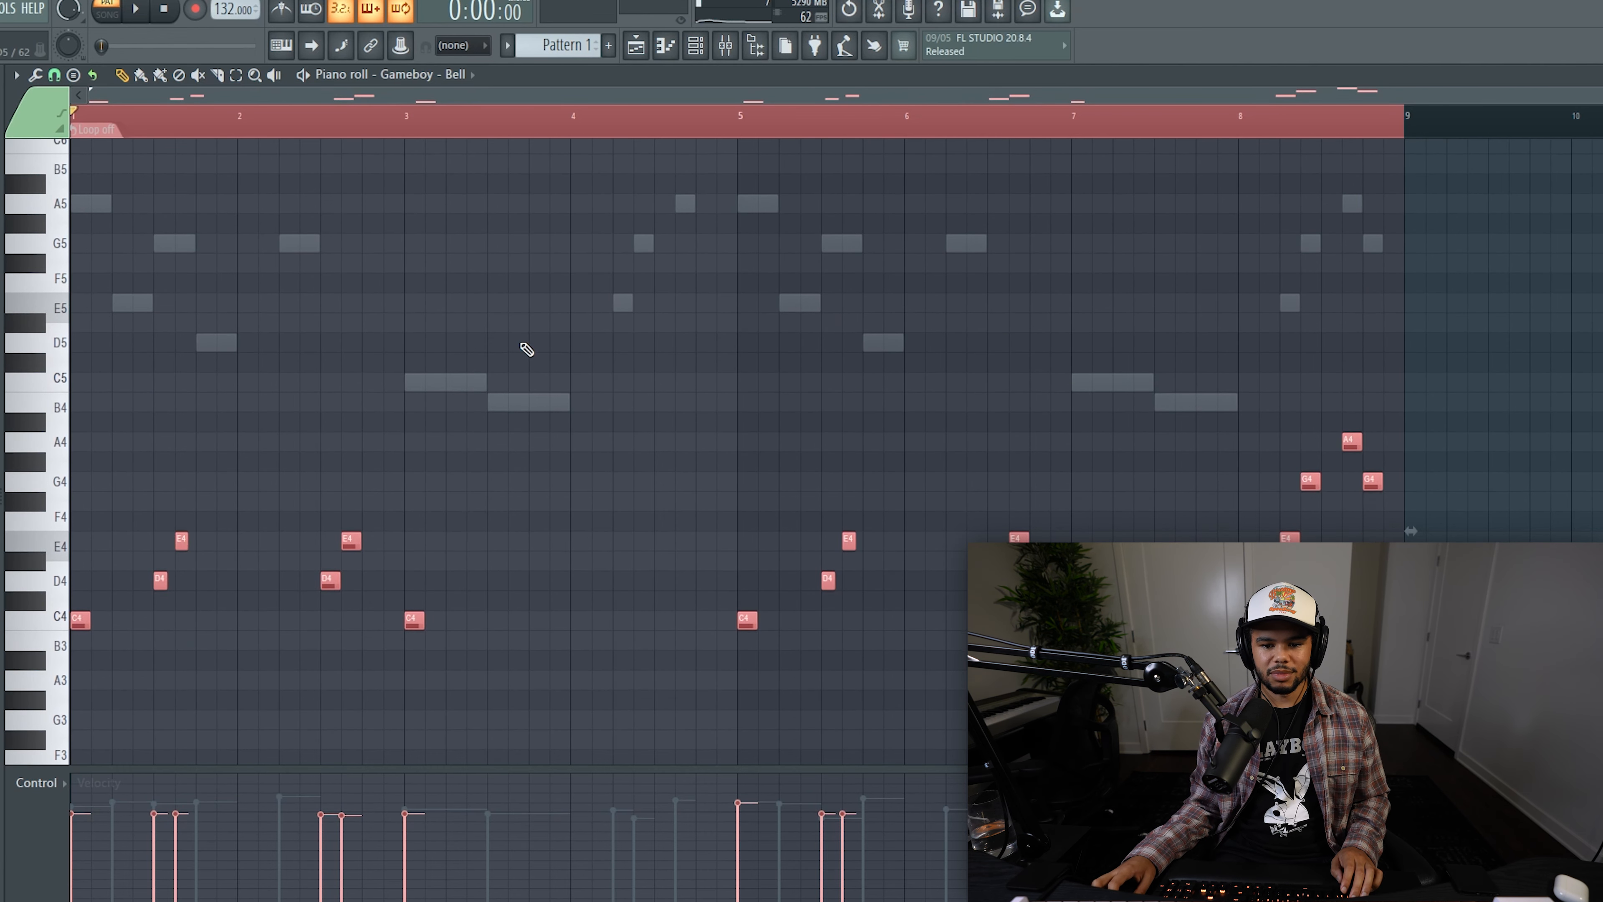
scroll(547, 357, up, 1)
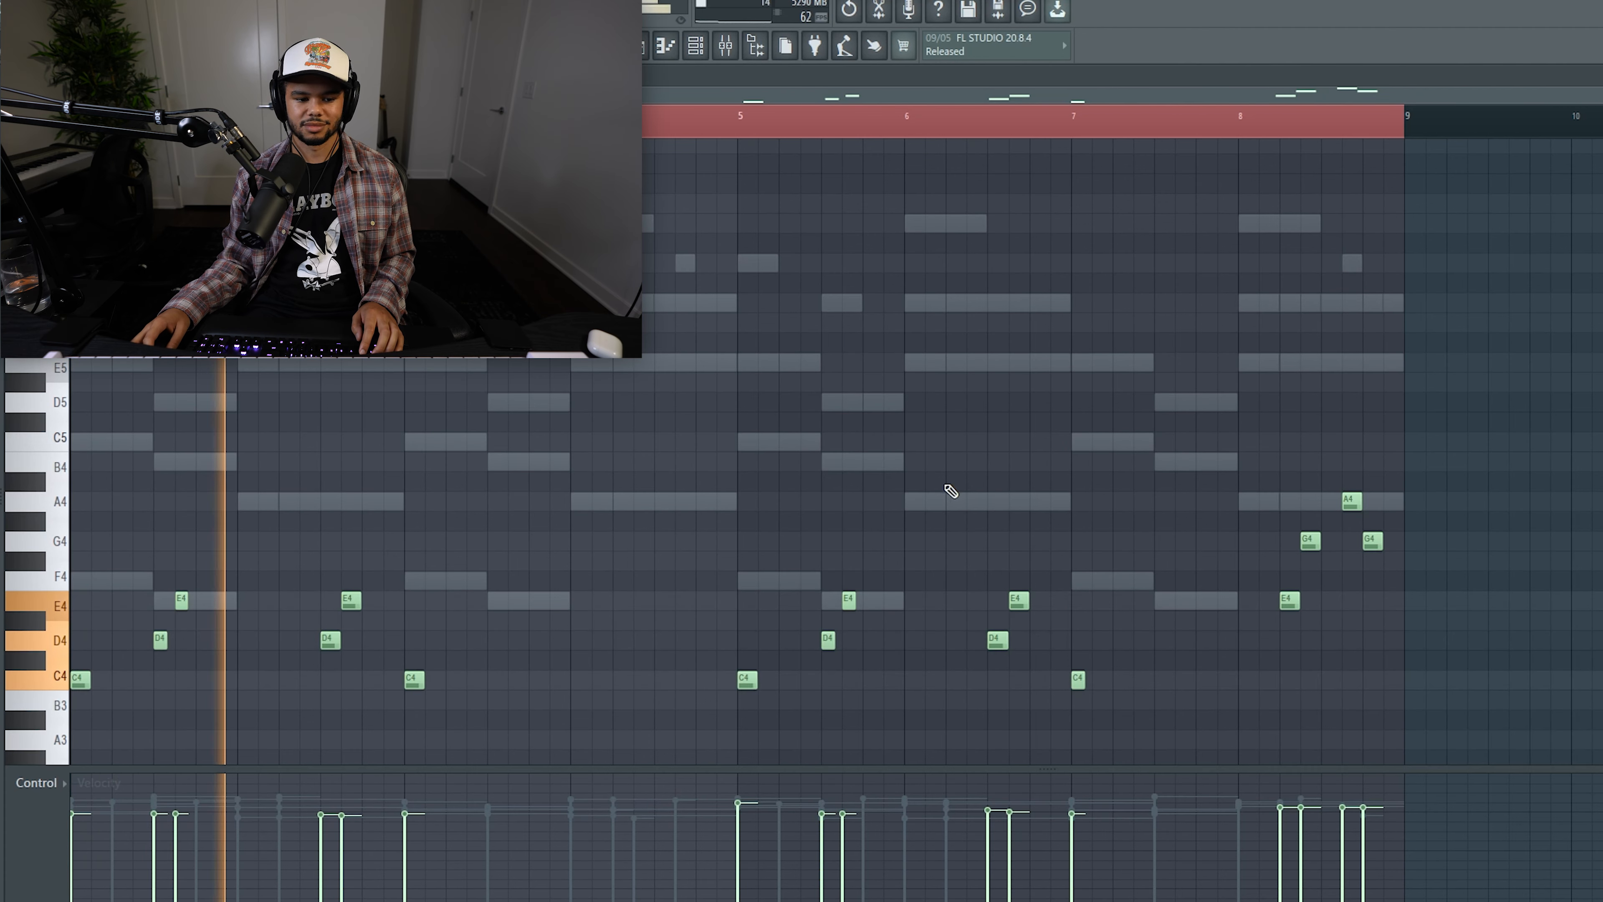
scroll(934, 492, down, 3)
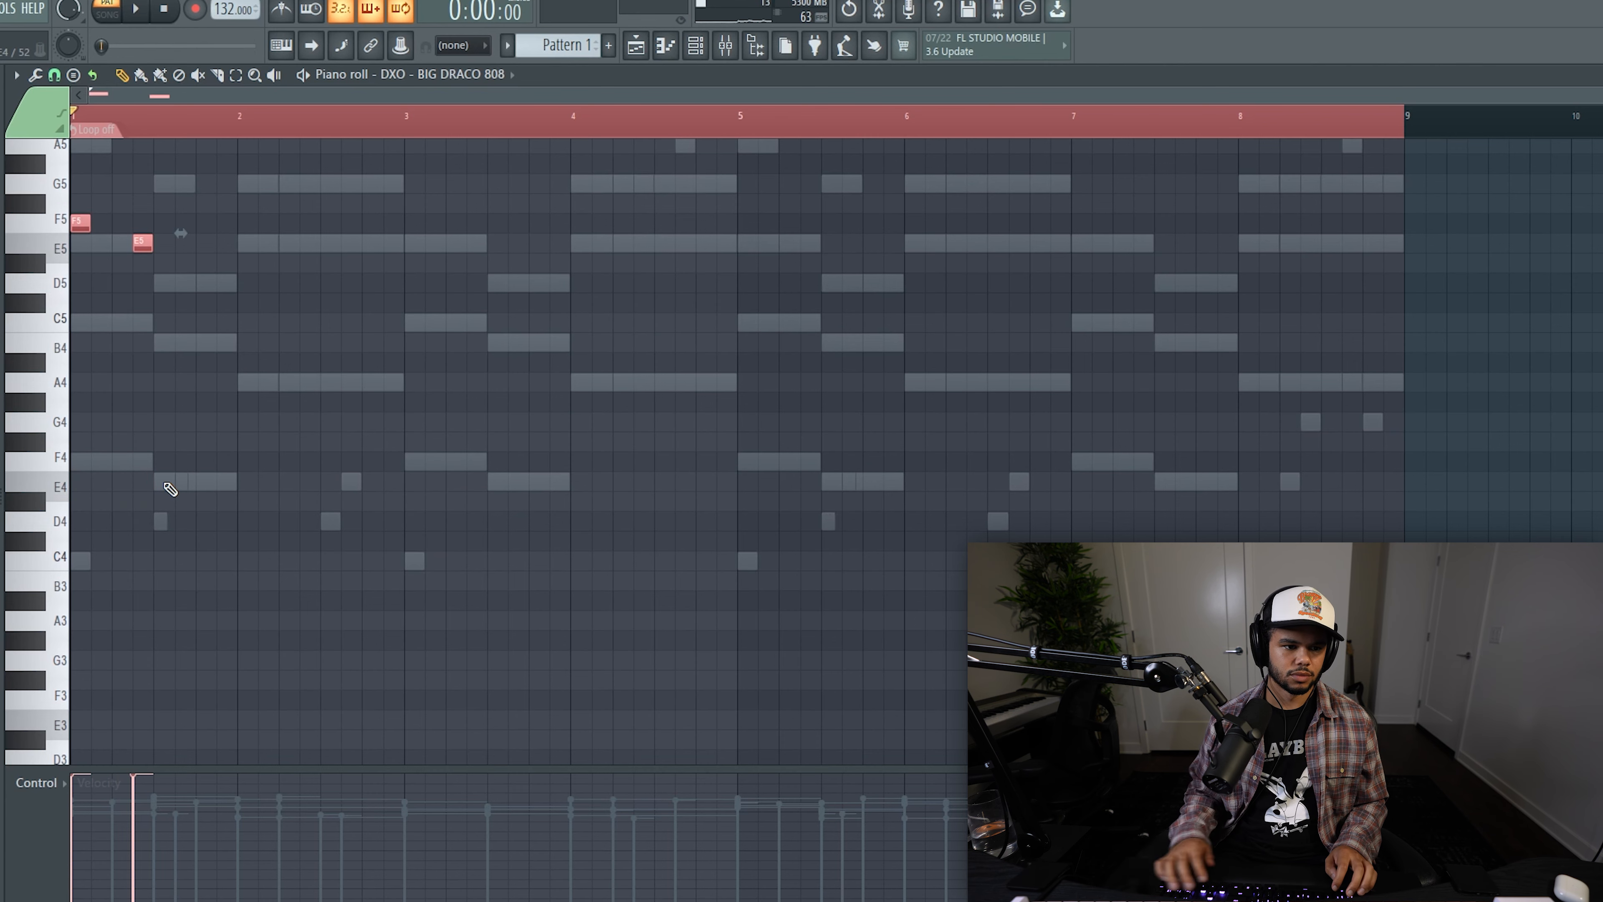
- Add three consecutive A5 notes to the 808 pattern from beat 2 to the end of bar 2
key(space)
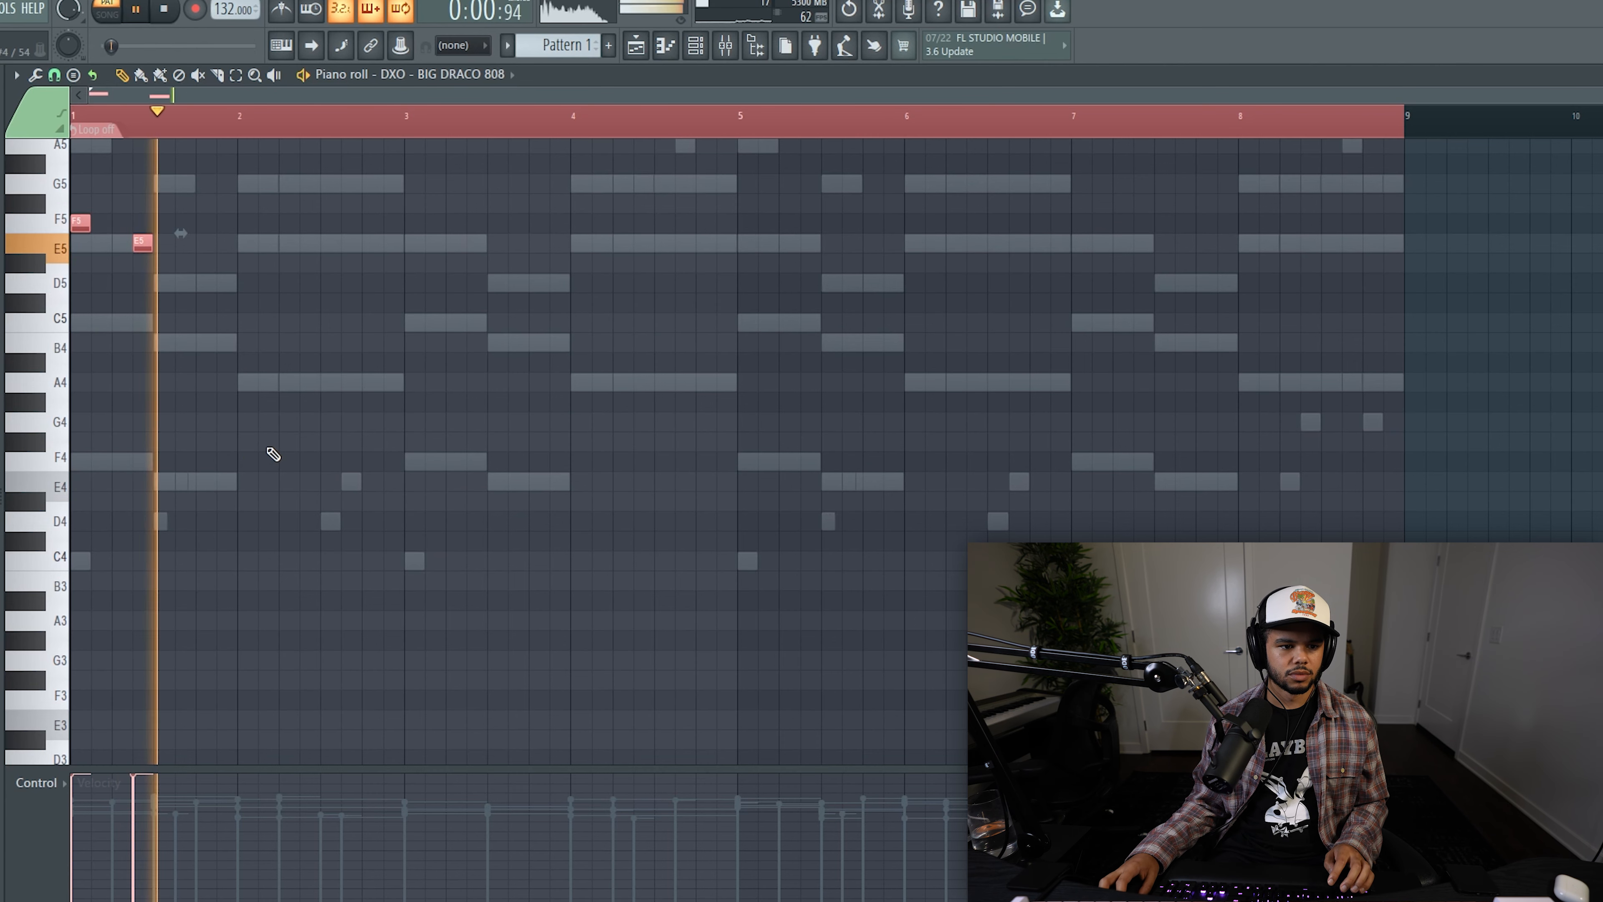
scroll(268, 459, up, 4)
key(space)
scroll(263, 426, down, 2)
click(289, 262)
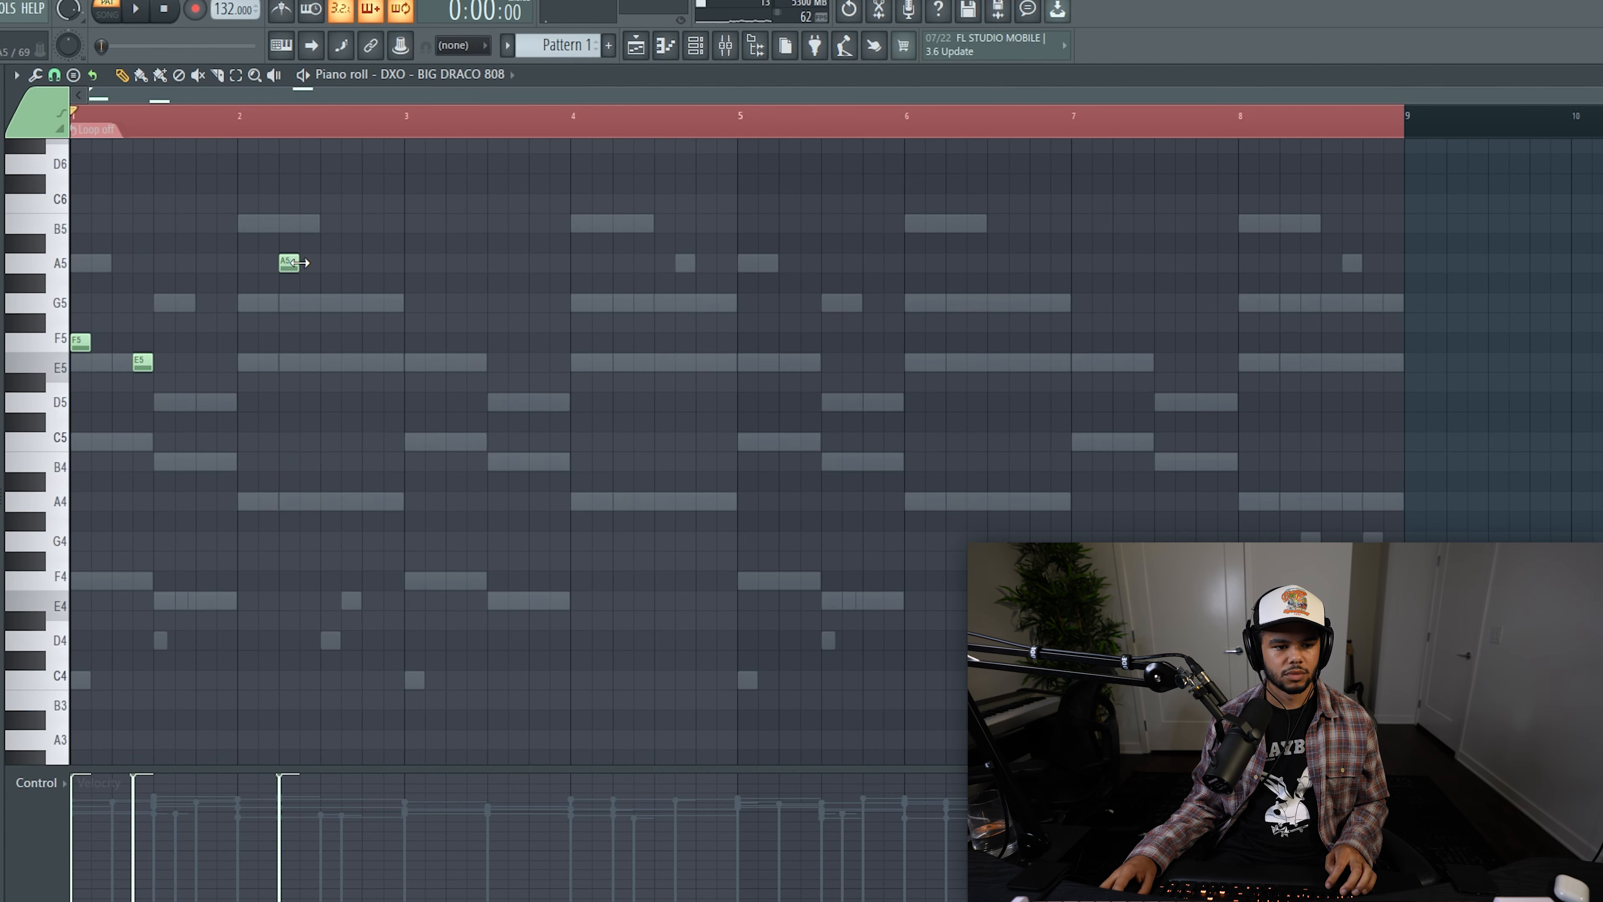
key(space)
click(309, 262)
drag(320, 263, 339, 264)
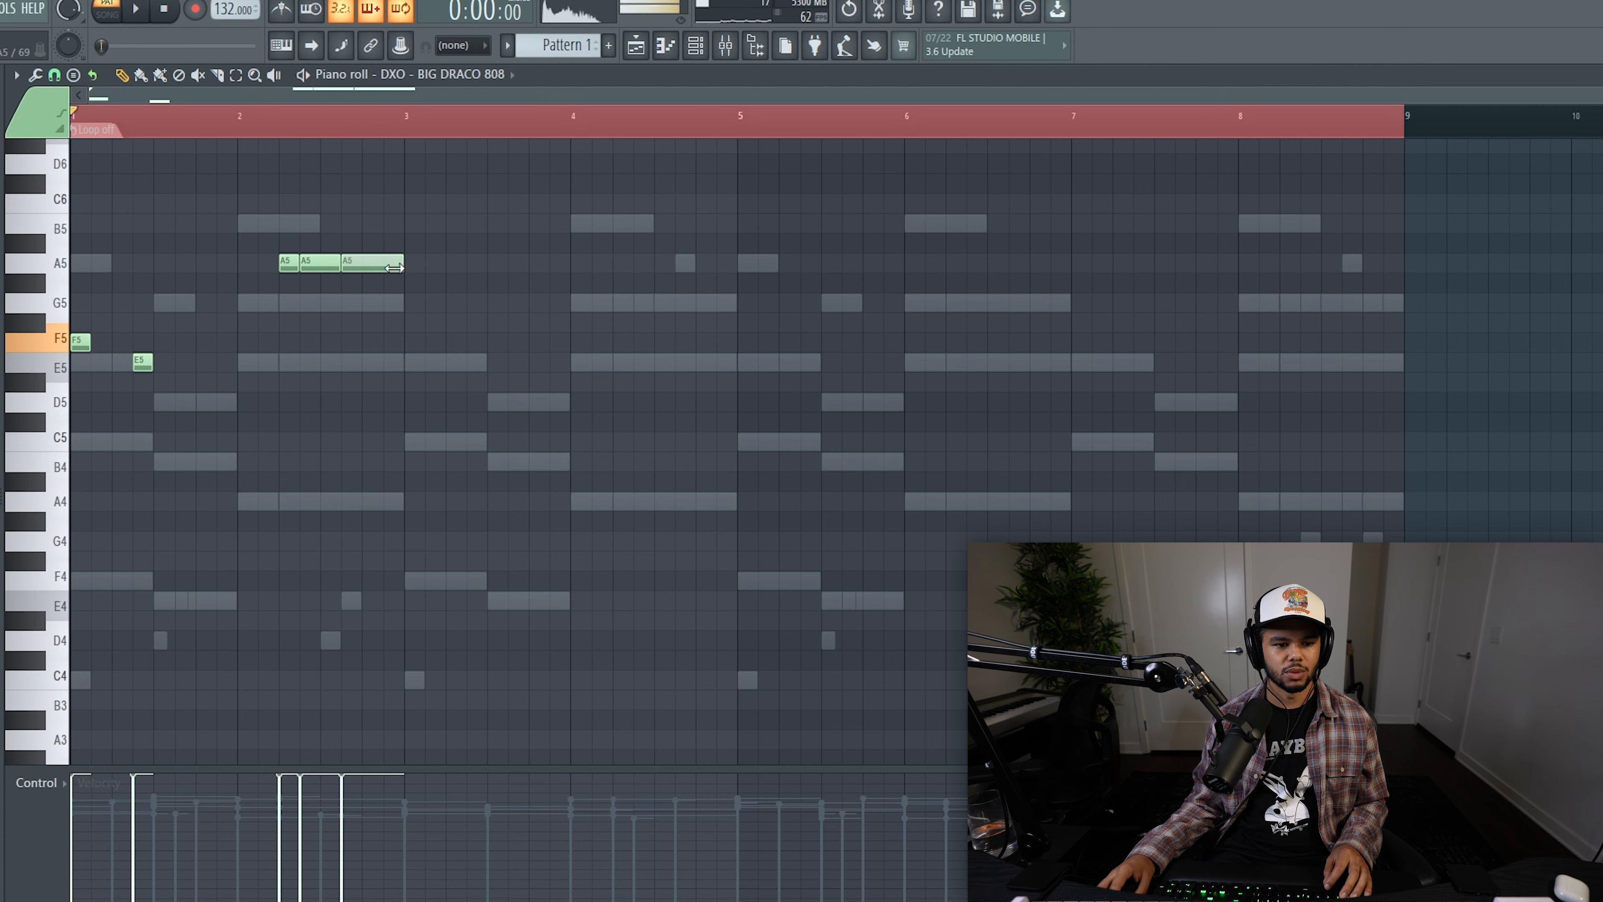
- Lengthen the 808's F5 and E5 notes to meet the following notes and repeat the two-bar bassline through bar 8
key(ctrl+b)
key(space)
key(ctrl+d)
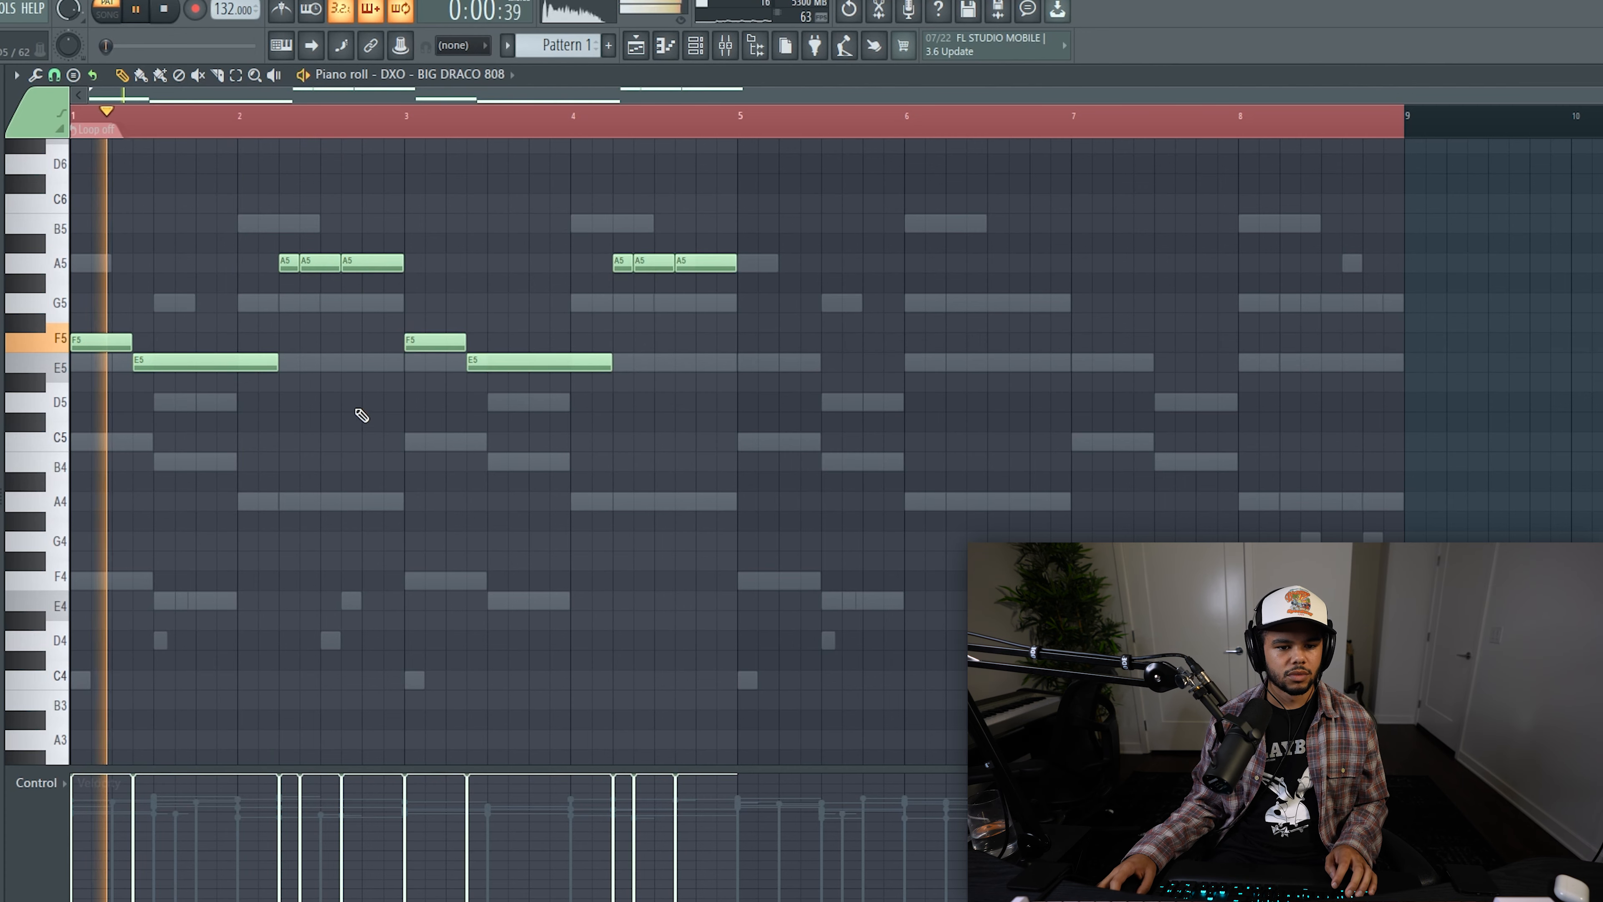
key(ctrl+a)
drag(435, 343, 1102, 346)
key(ctrl+d)
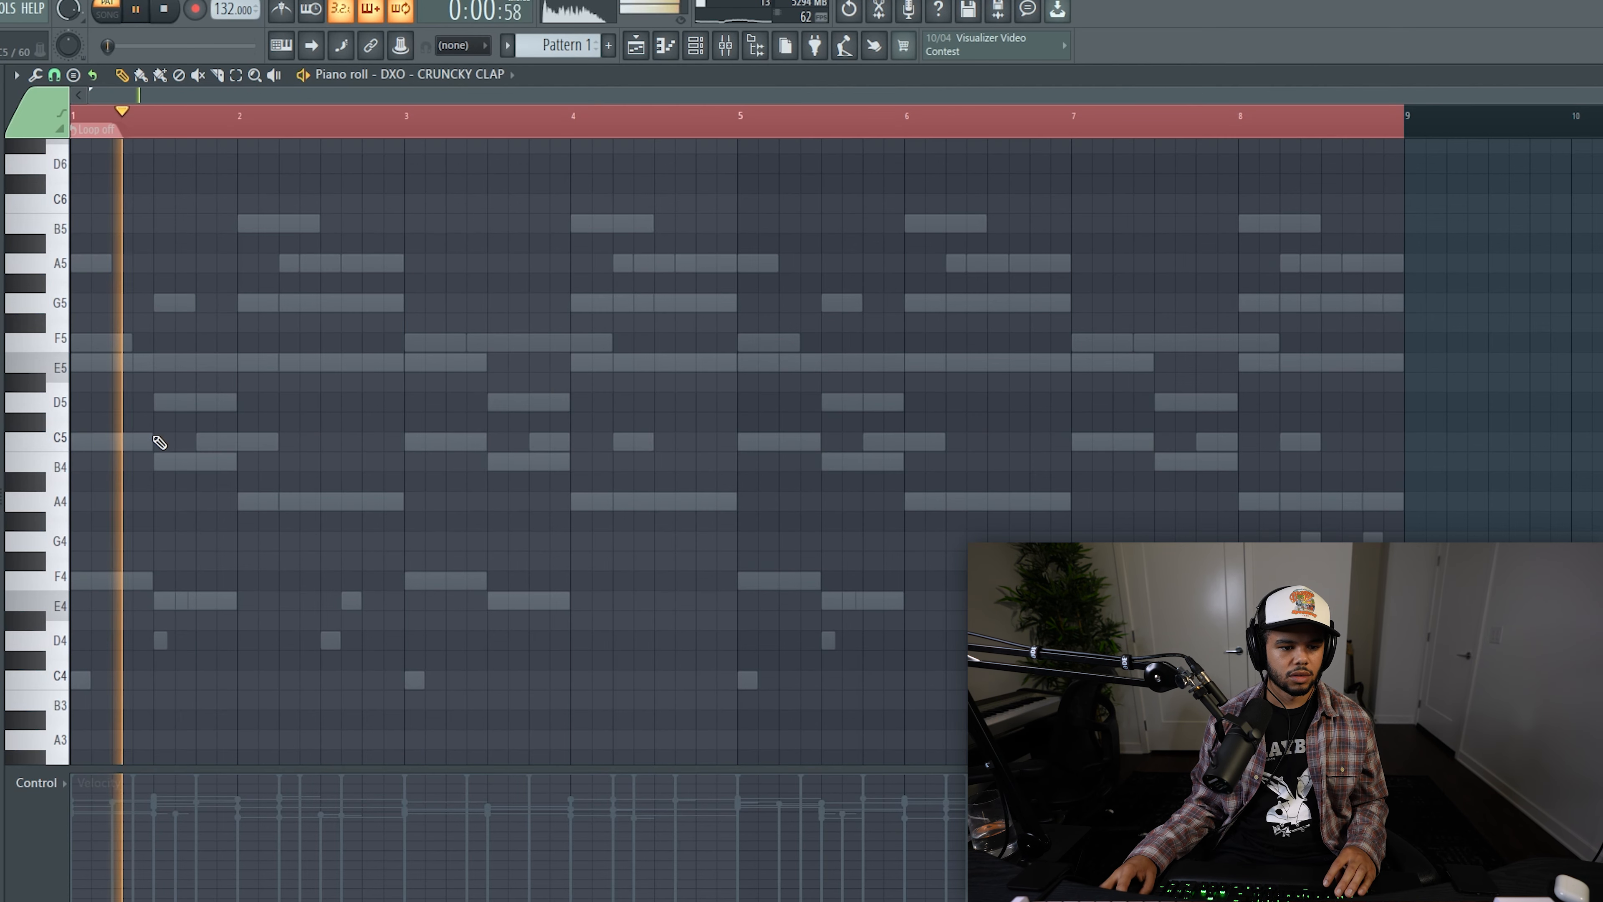
- Place C5 clap hits on the third beat of bars 1 through 6
click(156, 443)
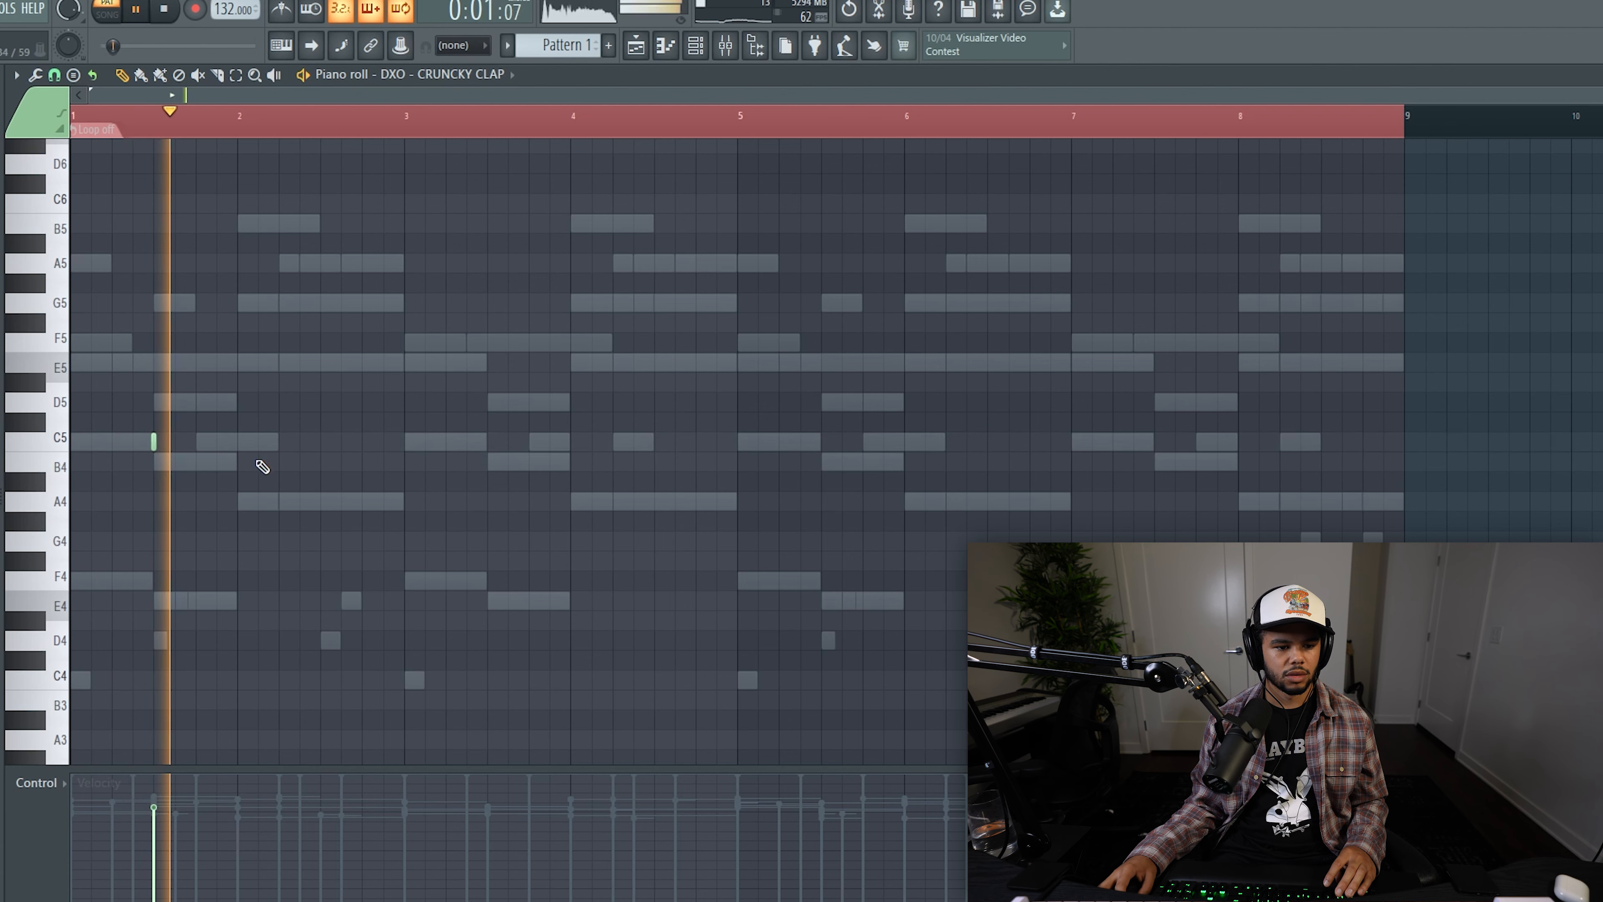
click(322, 442)
click(487, 443)
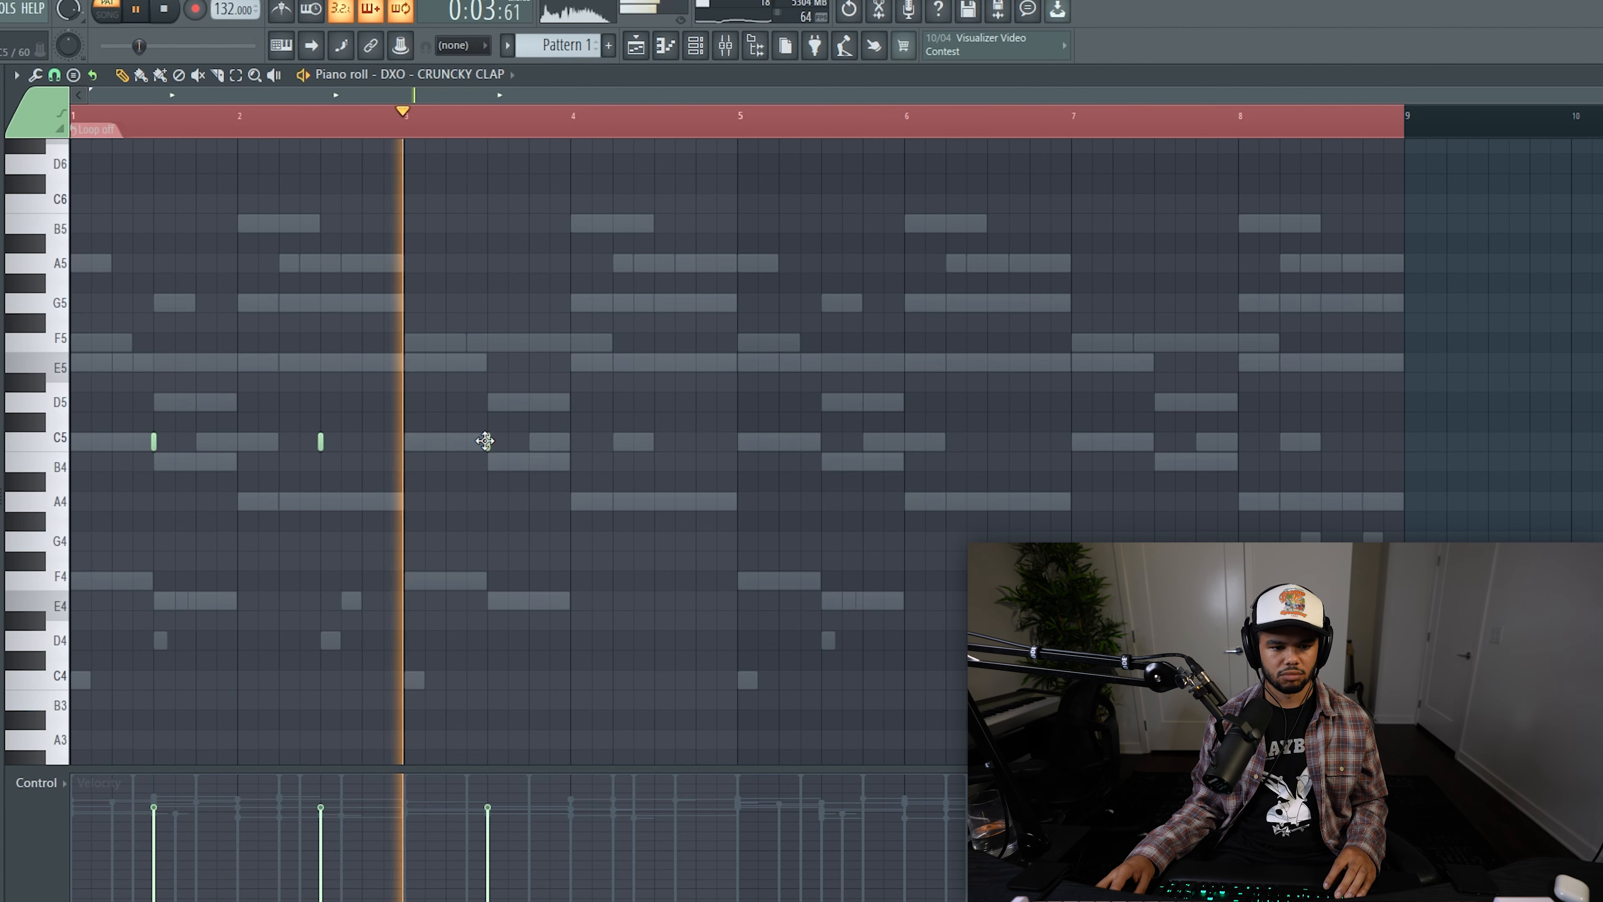
click(655, 442)
click(821, 442)
click(988, 442)
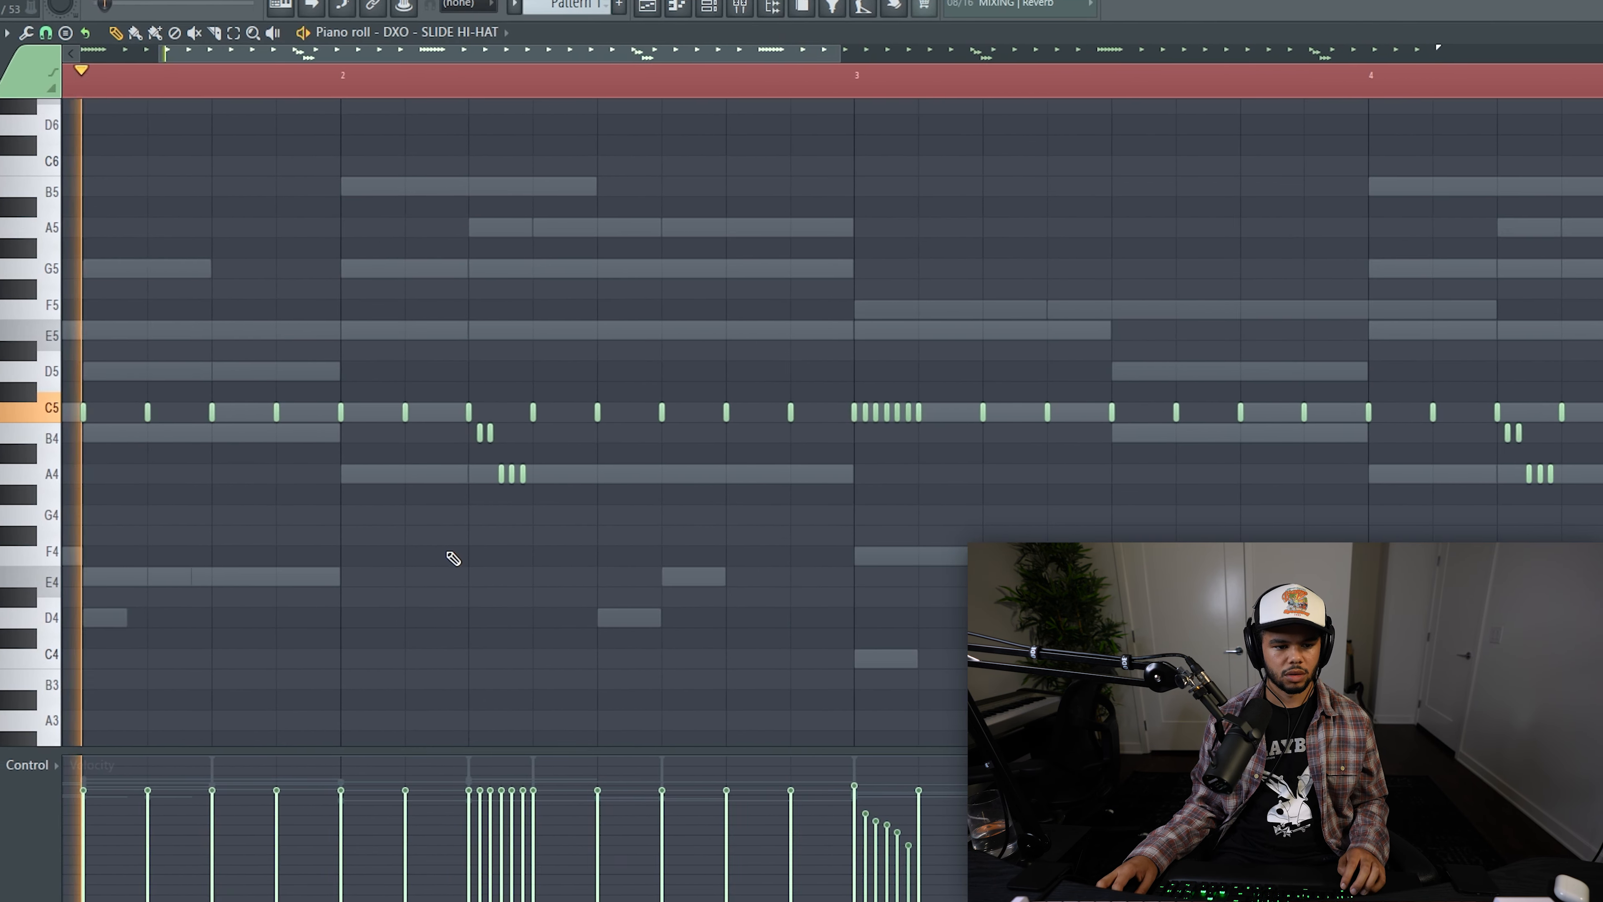
scroll(470, 570, down, 2)
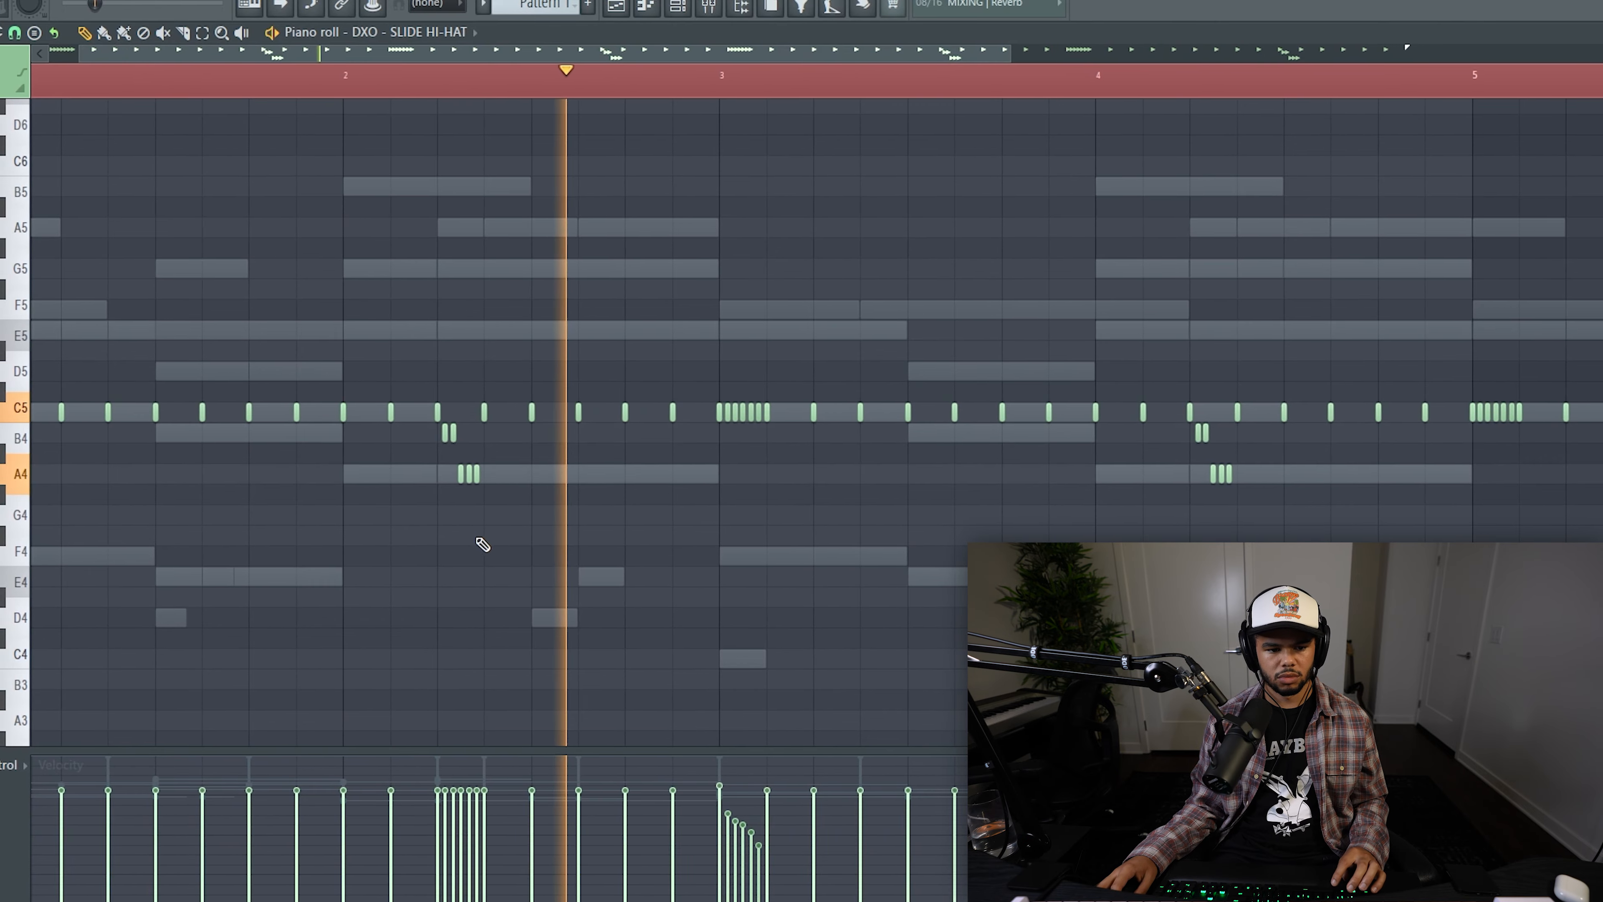
scroll(612, 556, down, 2)
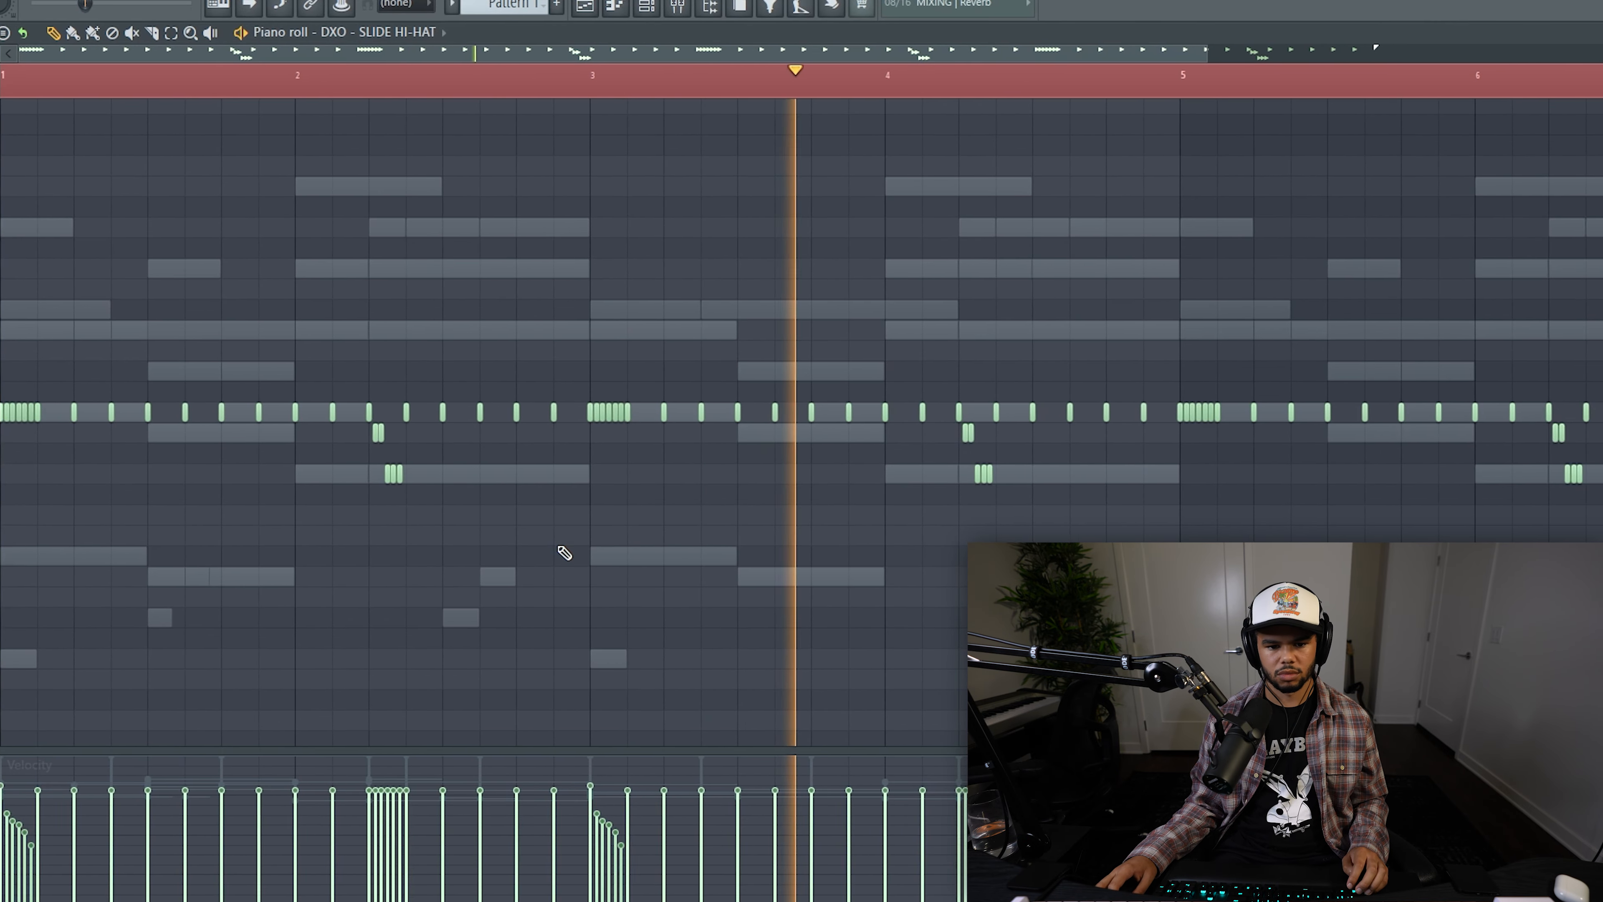
scroll(727, 540, down, 2)
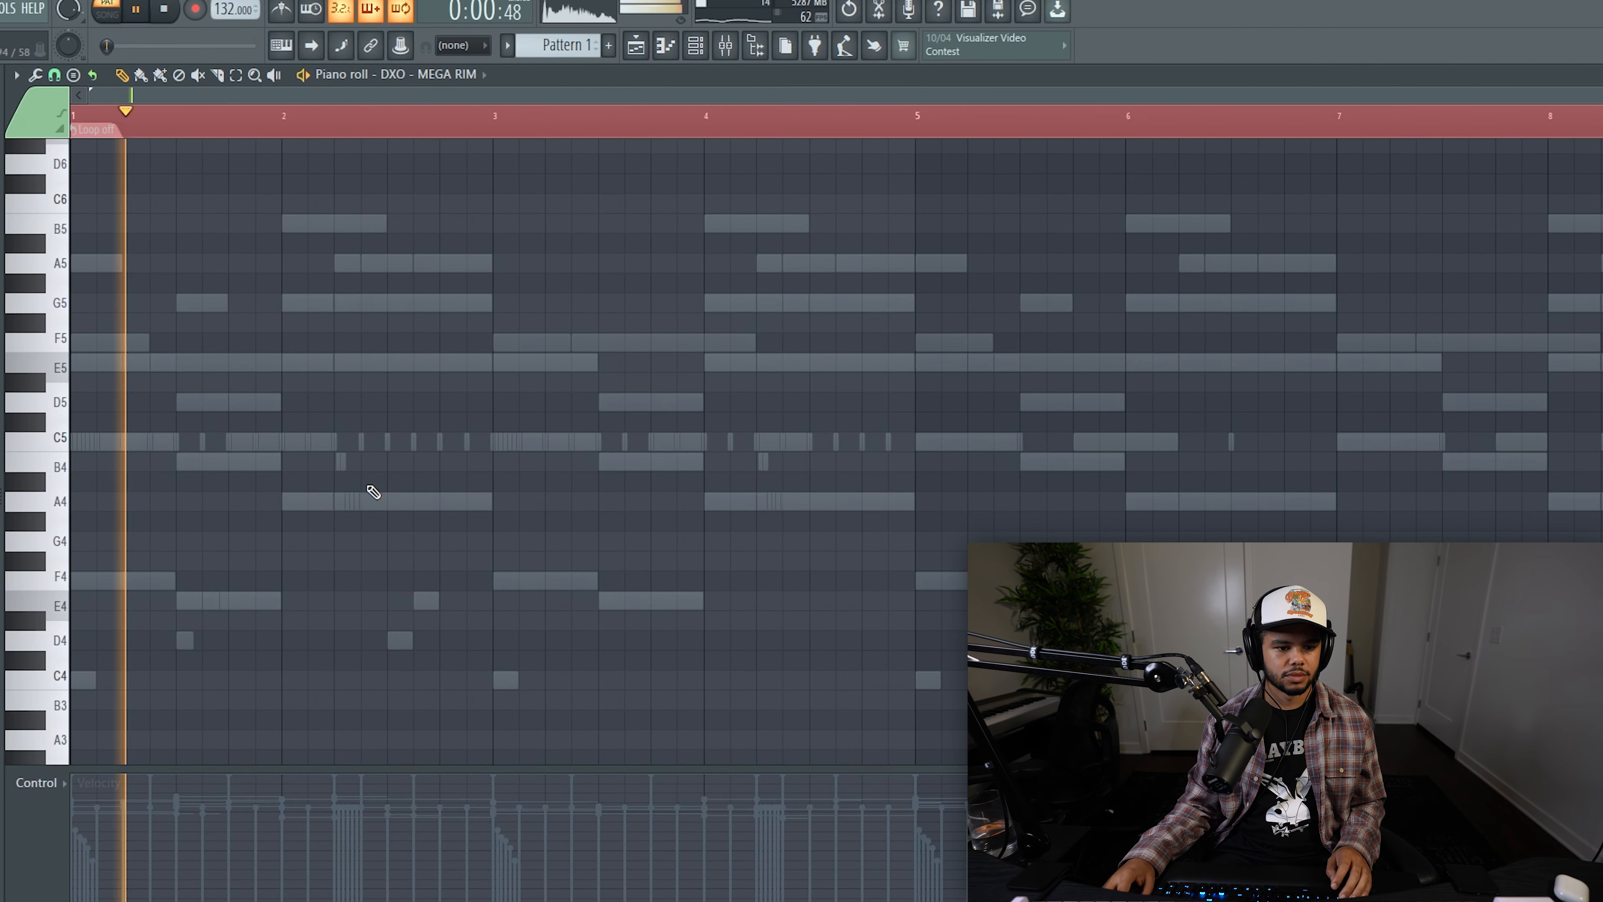
- Add C5 rim hits half a beat into bars 2, 4, 6 and 8 of the rim pattern
click(308, 442)
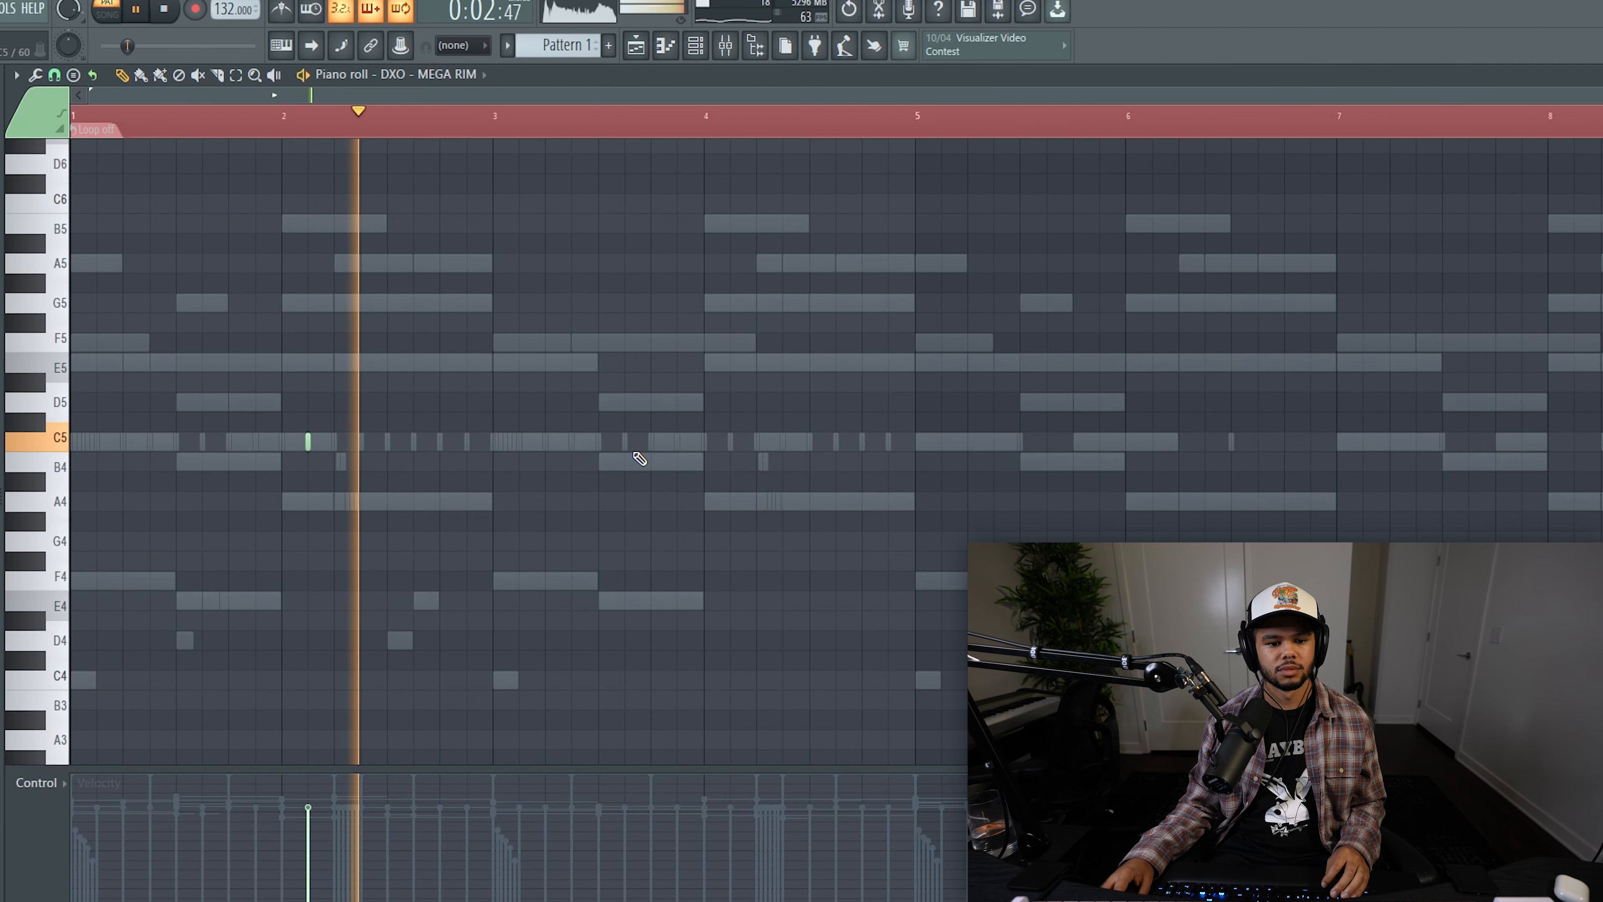
click(730, 443)
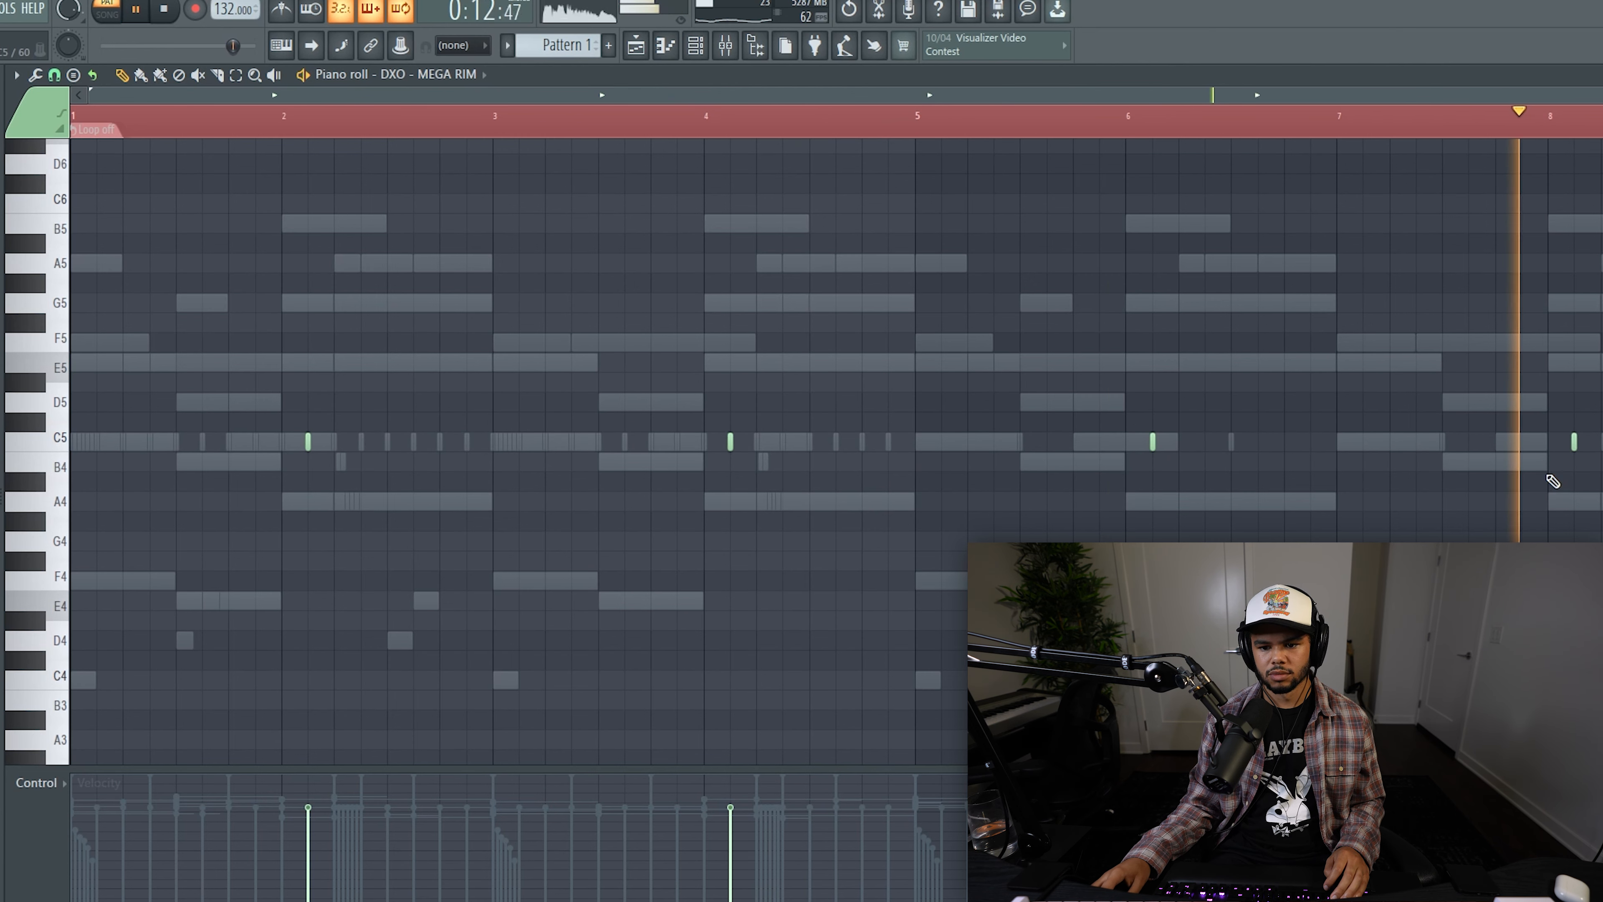
- Remove the melody notes in bars 1–2 and 5–6 of the XX - Bell #2 pattern and show the playlist
drag(72, 174, 334, 610)
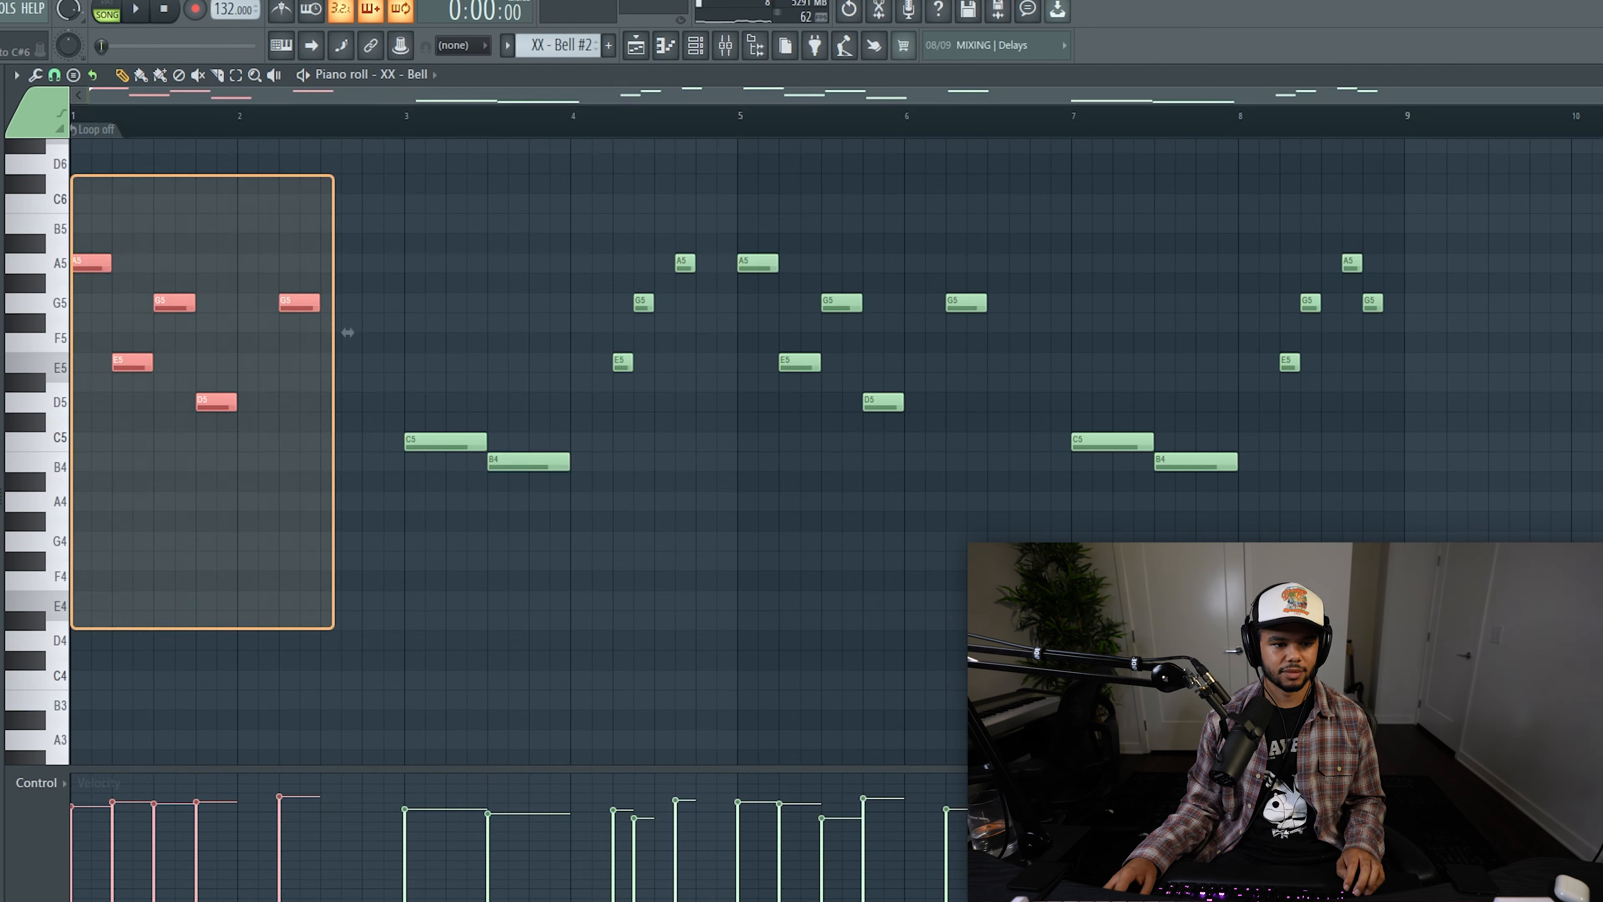
drag(778, 173, 975, 610)
drag(978, 174, 758, 537)
key(F5)
key(F6)
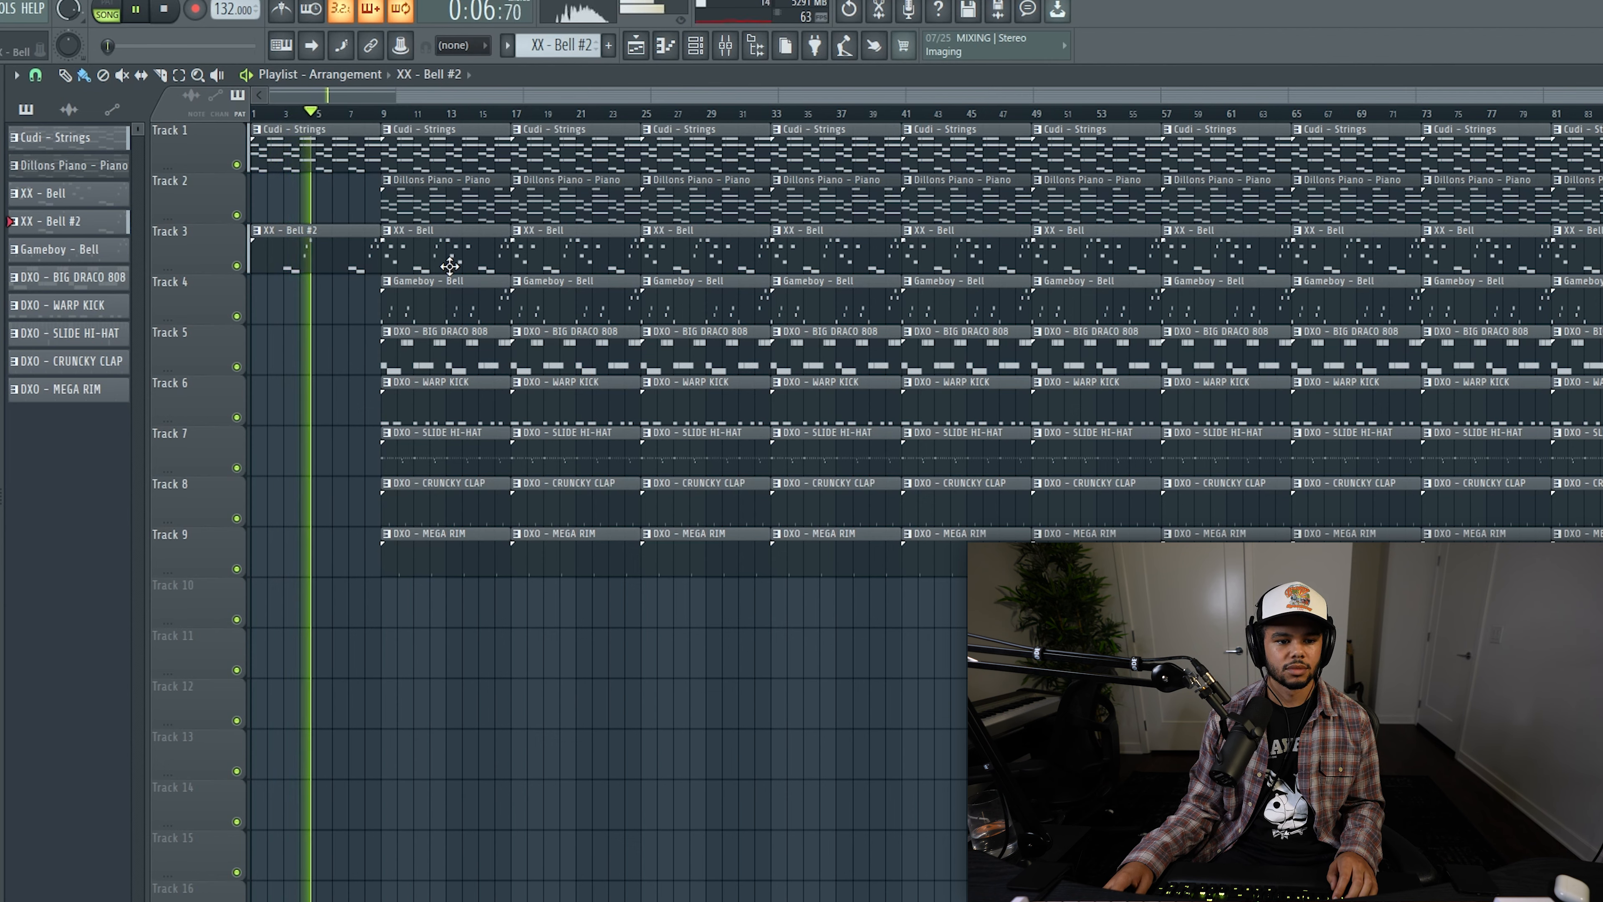
- Delete the Gameboy - Bell clip at bar 9 and cut bars 17–18 out of the 808 and drum clips on tracks 5–9
right_click(436, 294)
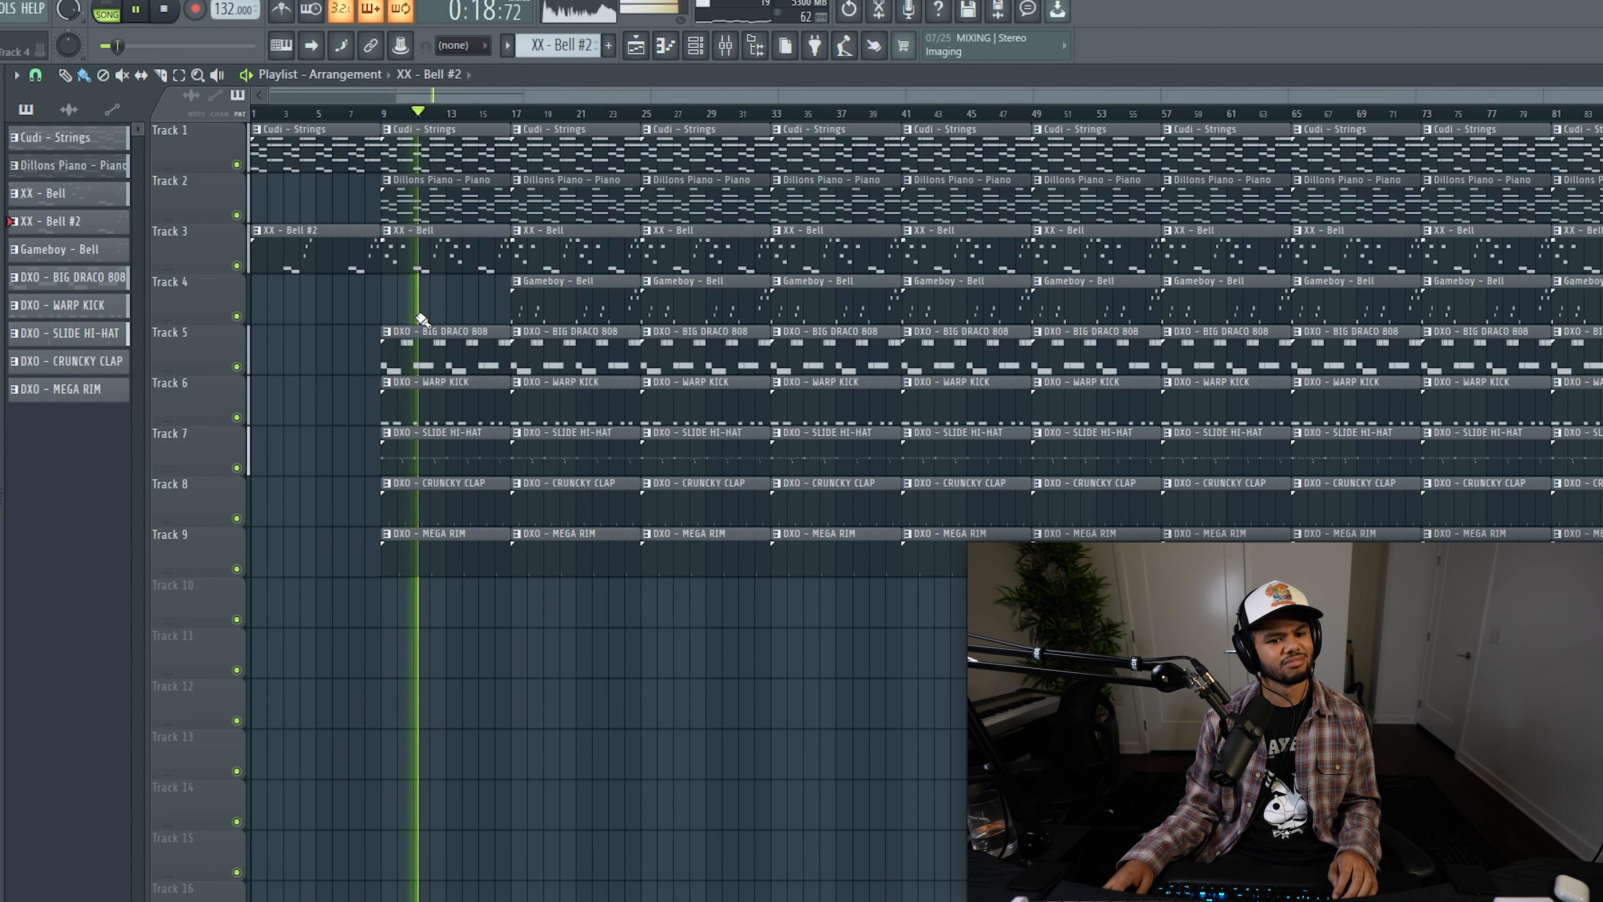
drag(527, 612, 543, 351)
click(506, 641)
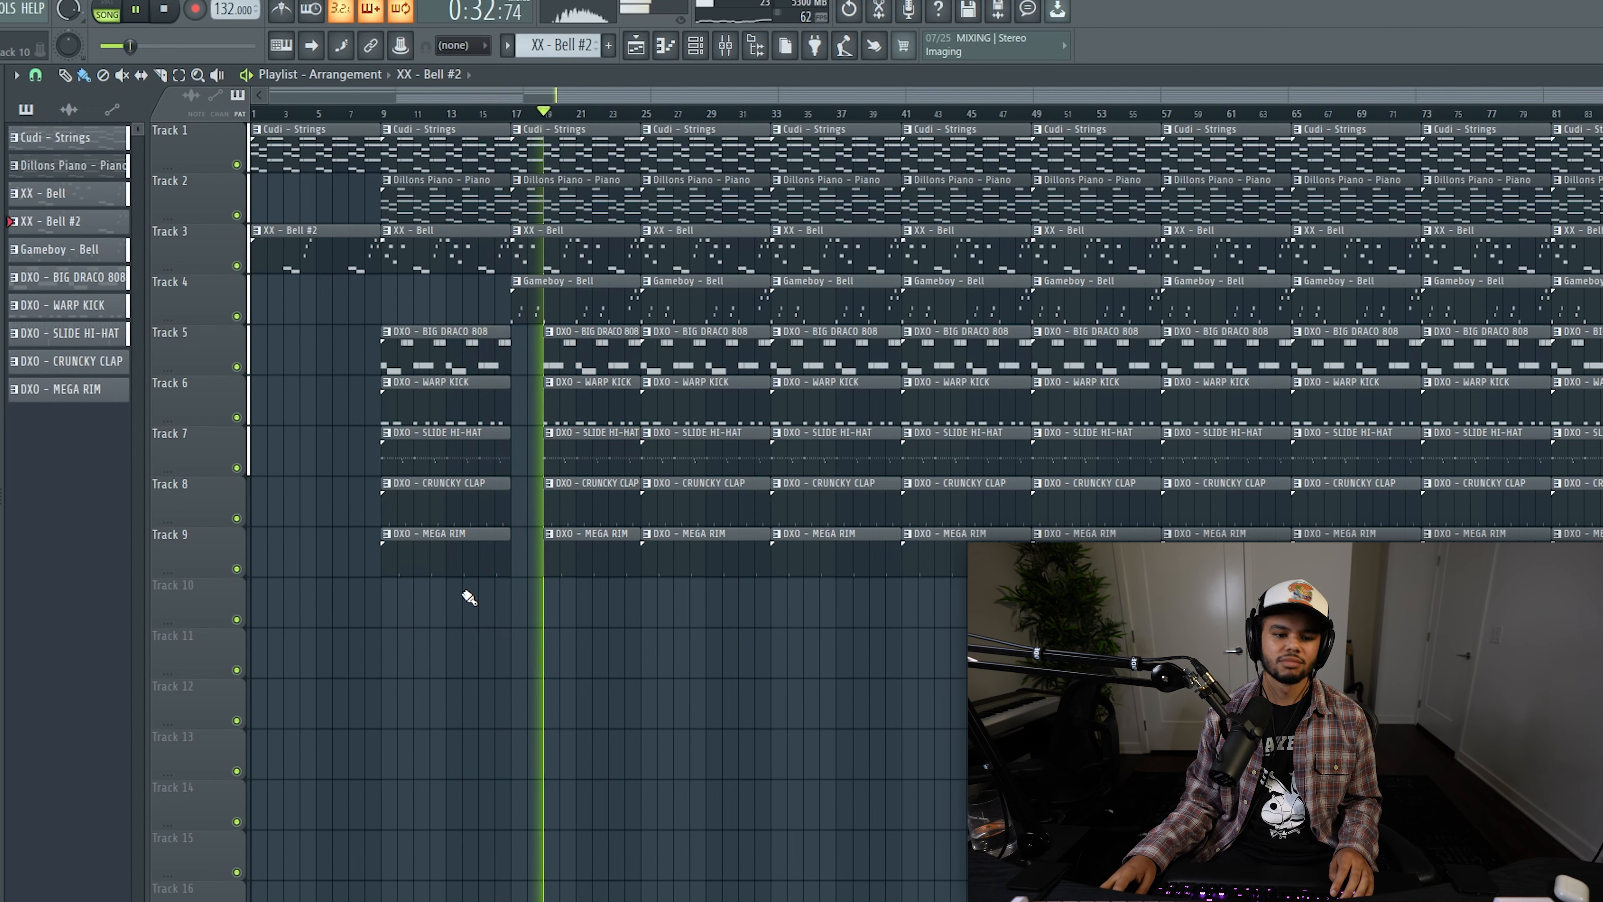
- Delete the XX - Bell, Gameboy - Bell and BIG DRACO 808 clips that start at bar 25
right_click(711, 262)
right_click(712, 290)
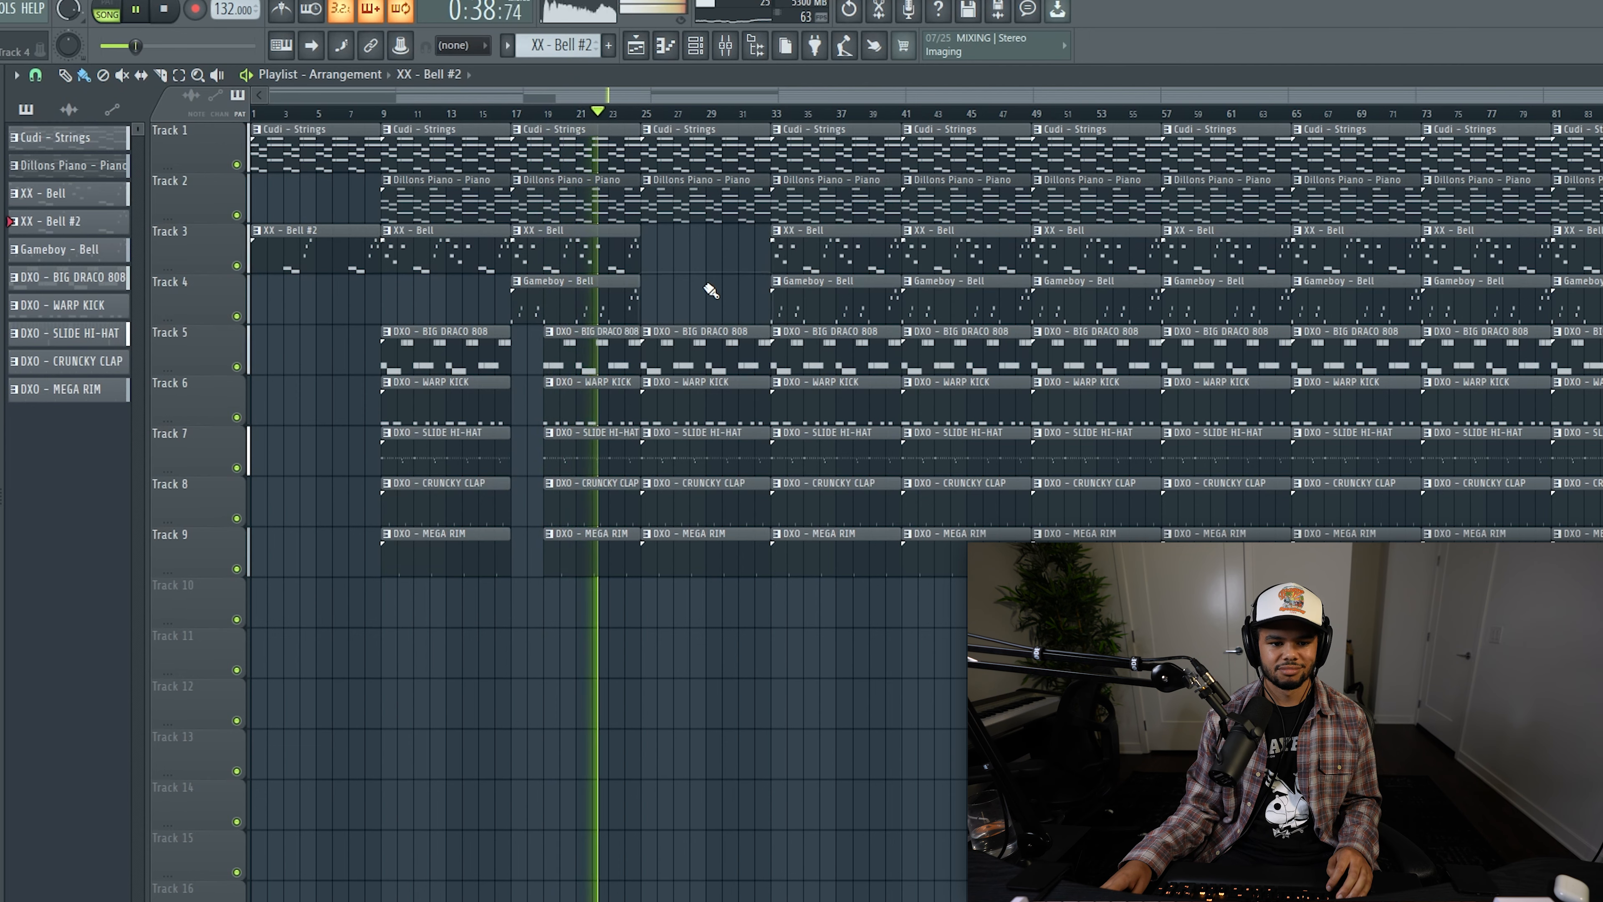
right_click(702, 360)
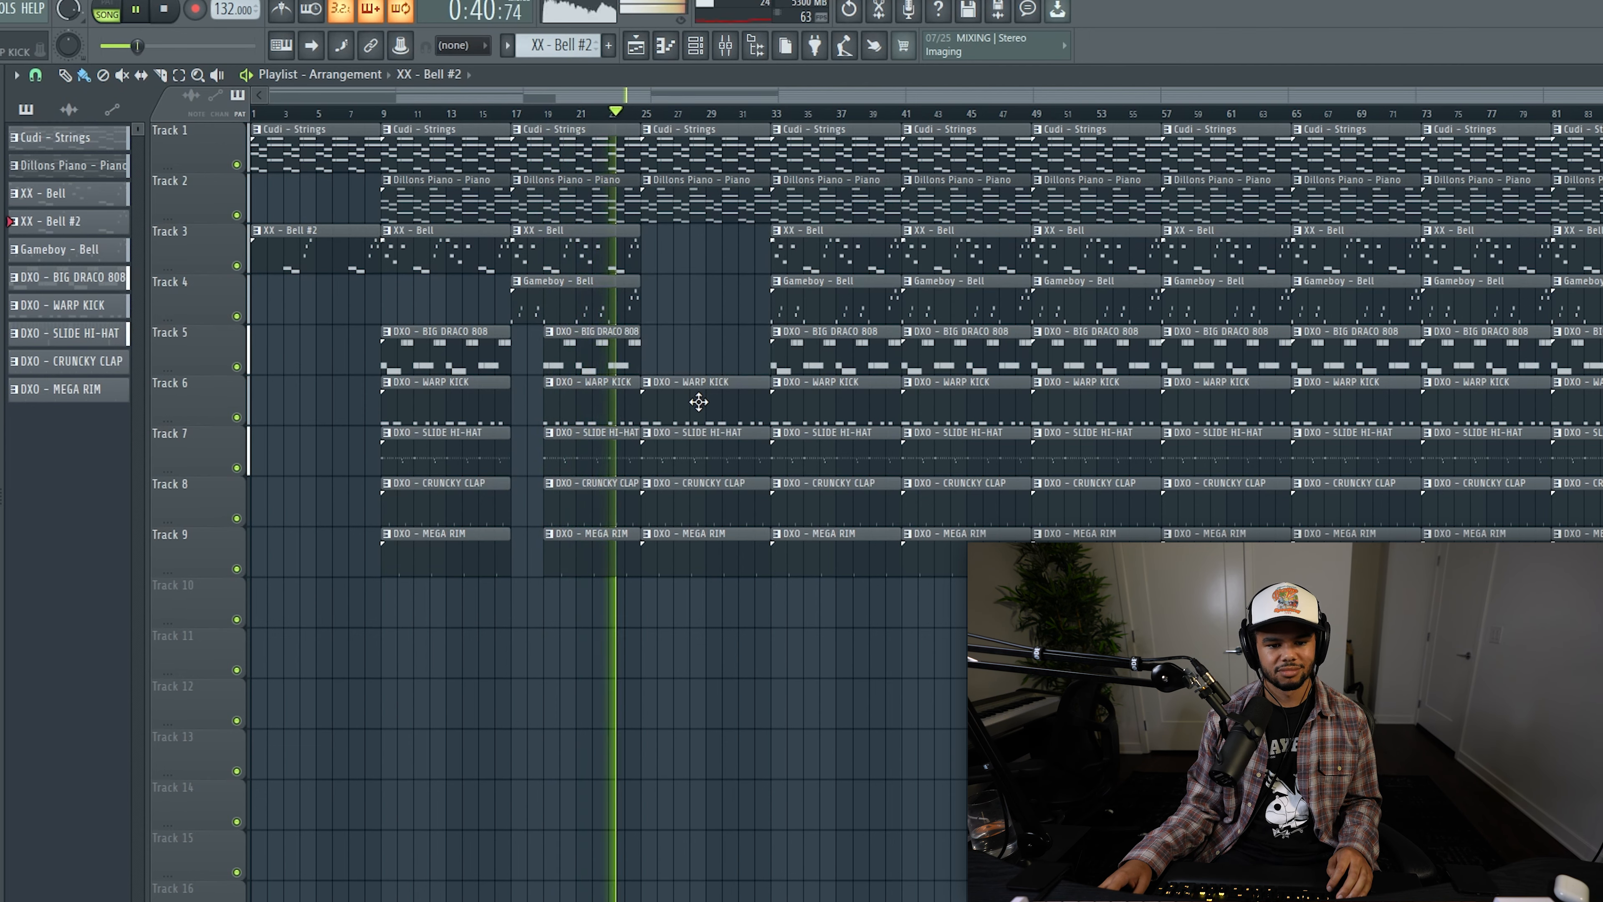
- Delete the WARP KICK and MEGA RIM clips at bar 25 and trim that section's SLIDE HI-HAT clip to start at bar 29
right_click(699, 403)
drag(645, 442, 707, 442)
right_click(701, 564)
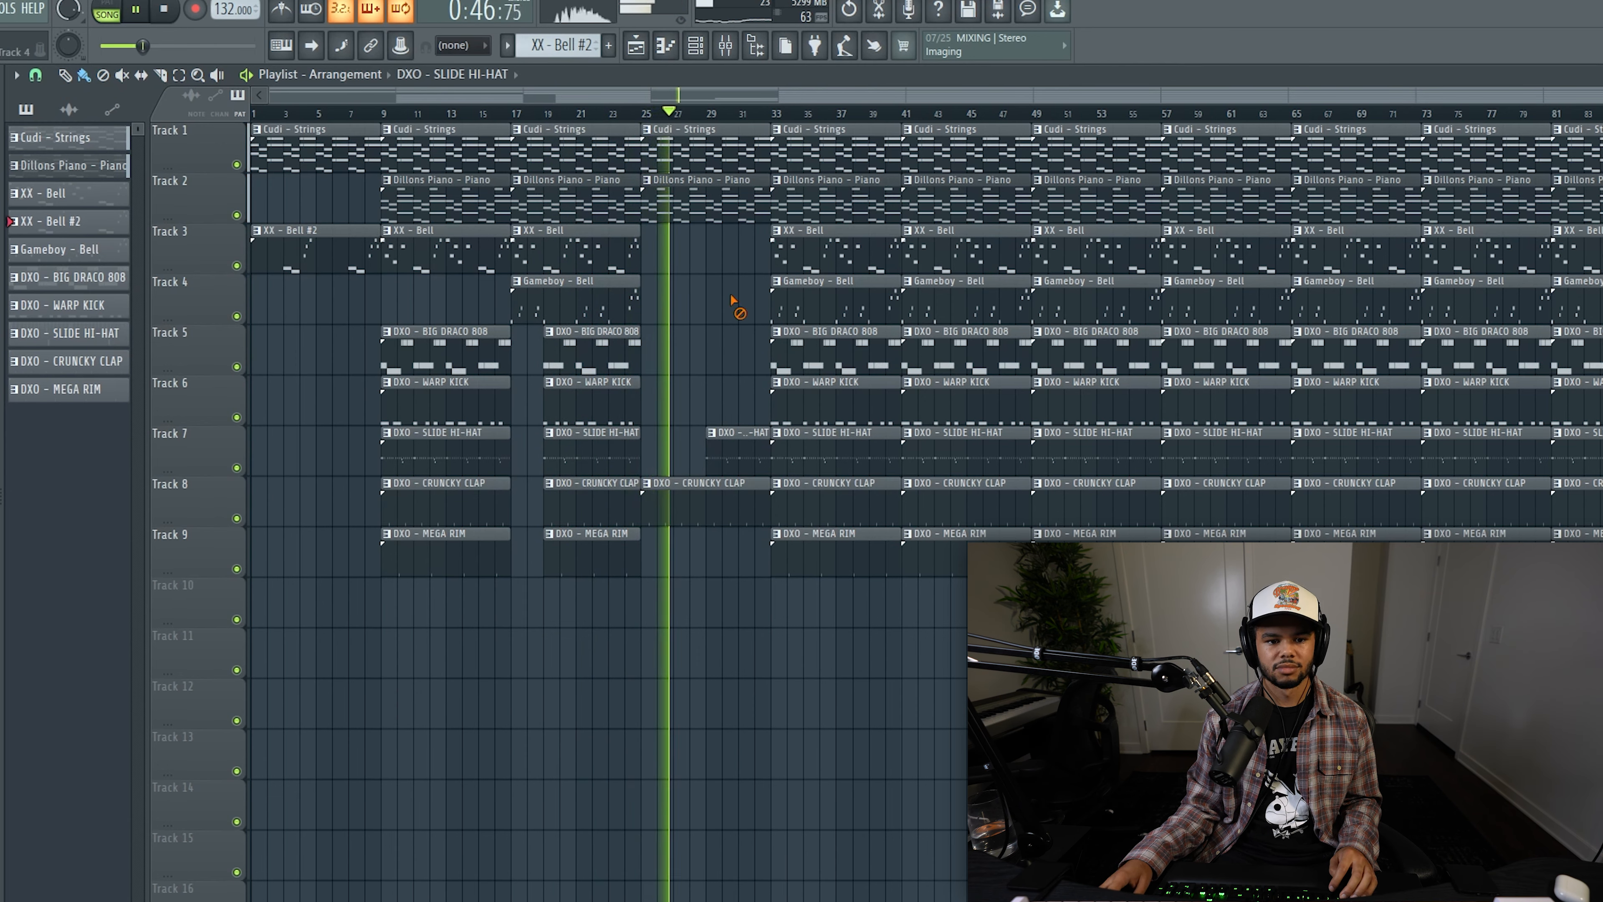
- Delete the XX - Bell, Gameboy - Bell, Dillons Piano and MEGA RIM clips that start at bar 33
right_click(811, 256)
right_click(814, 299)
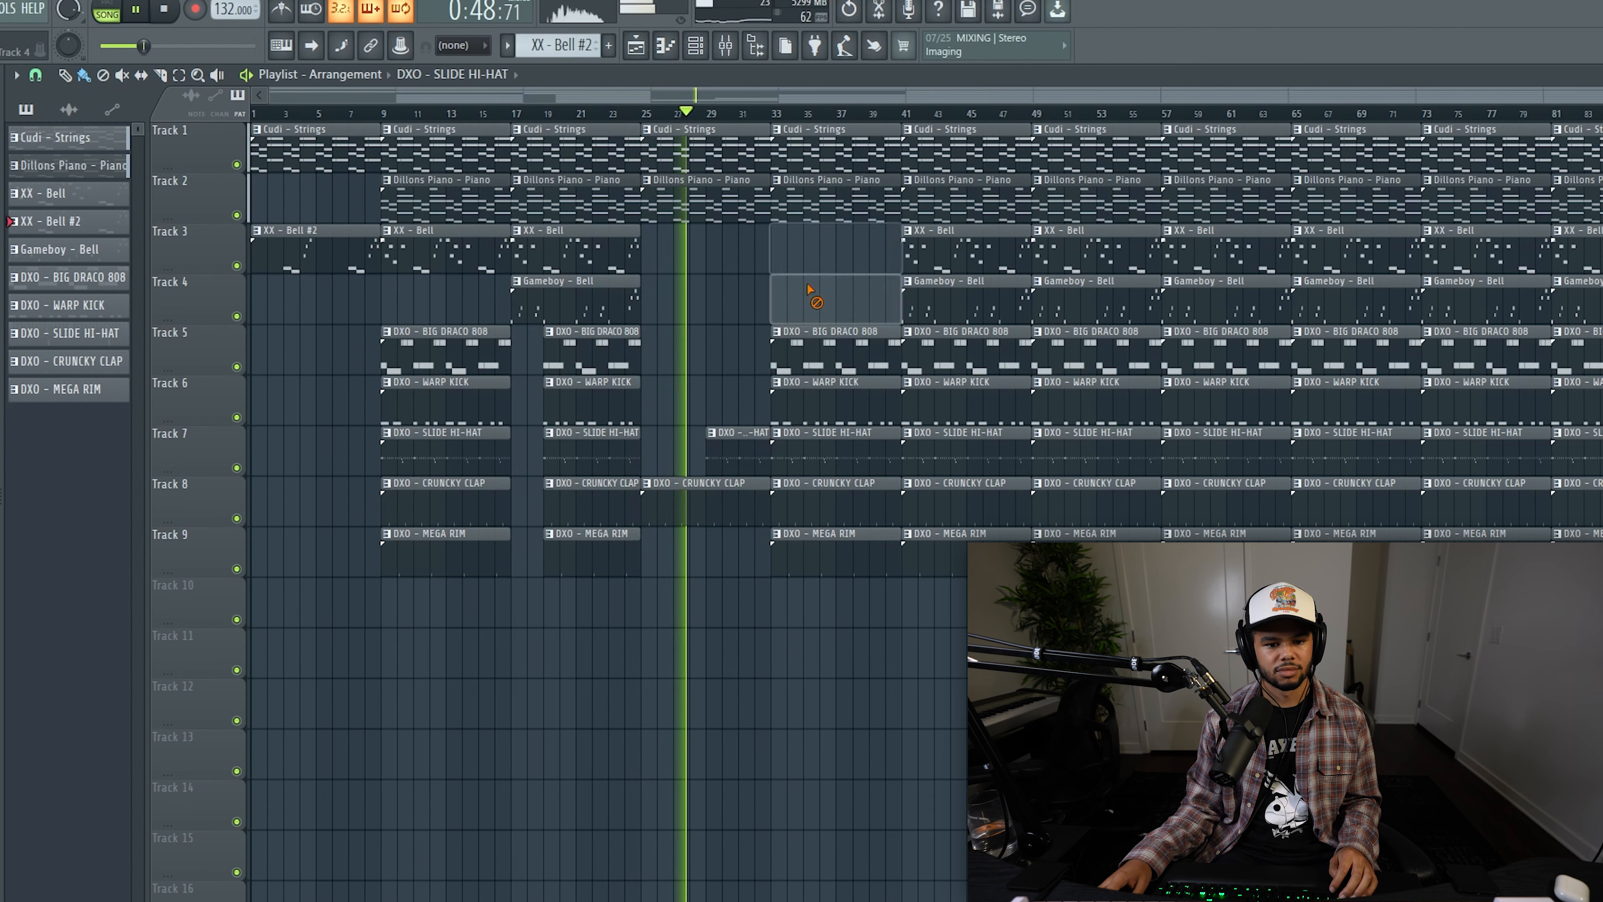
right_click(814, 216)
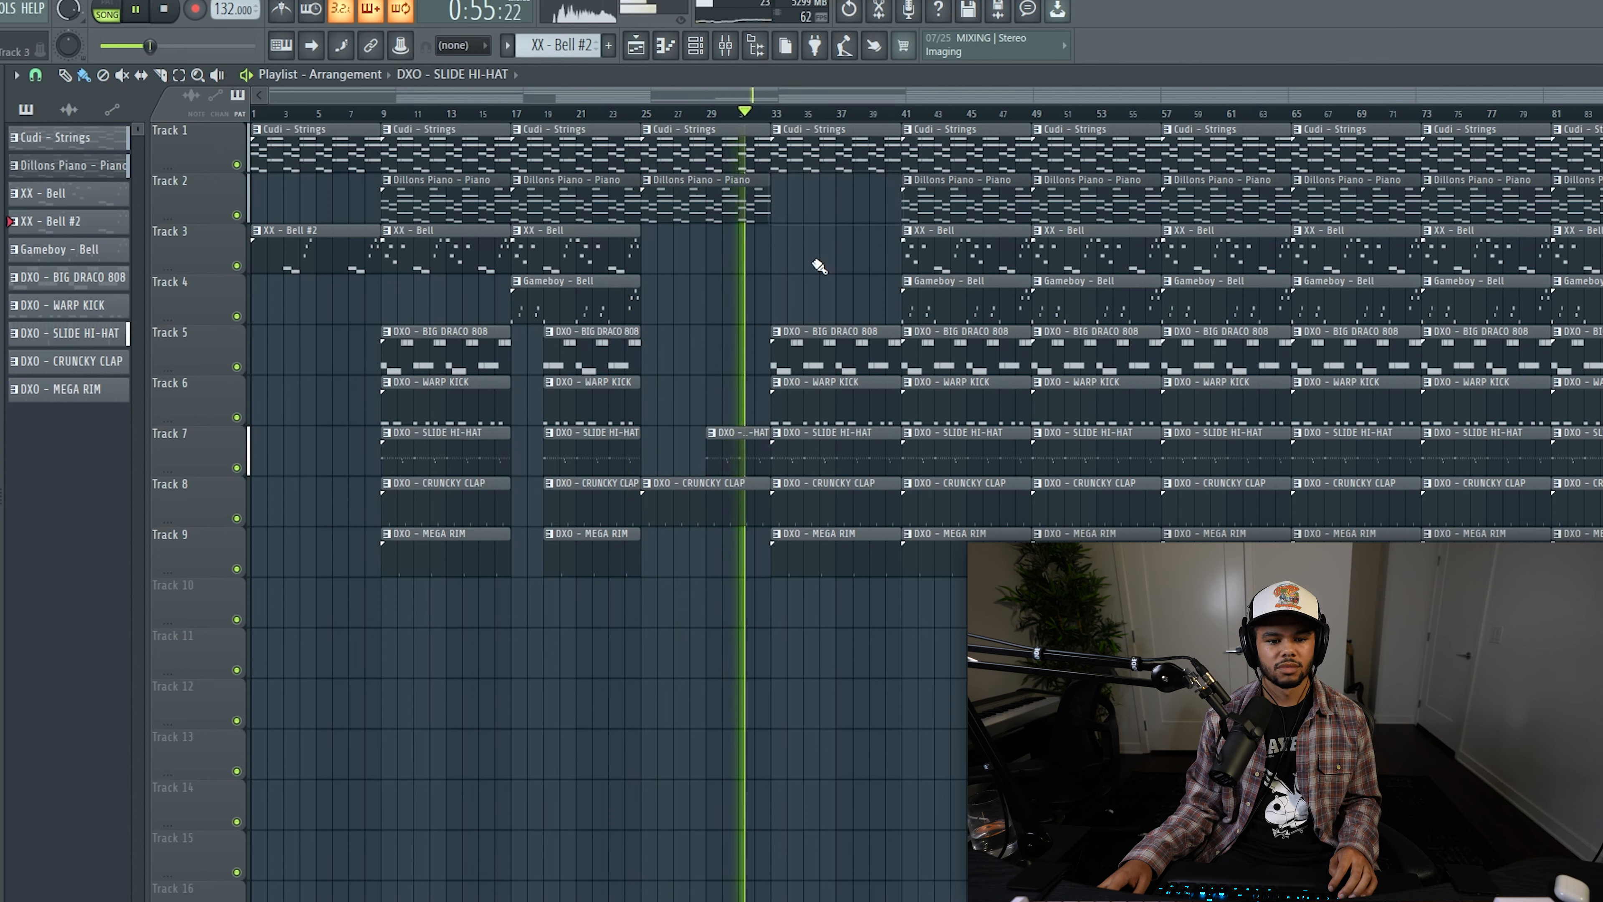
right_click(828, 544)
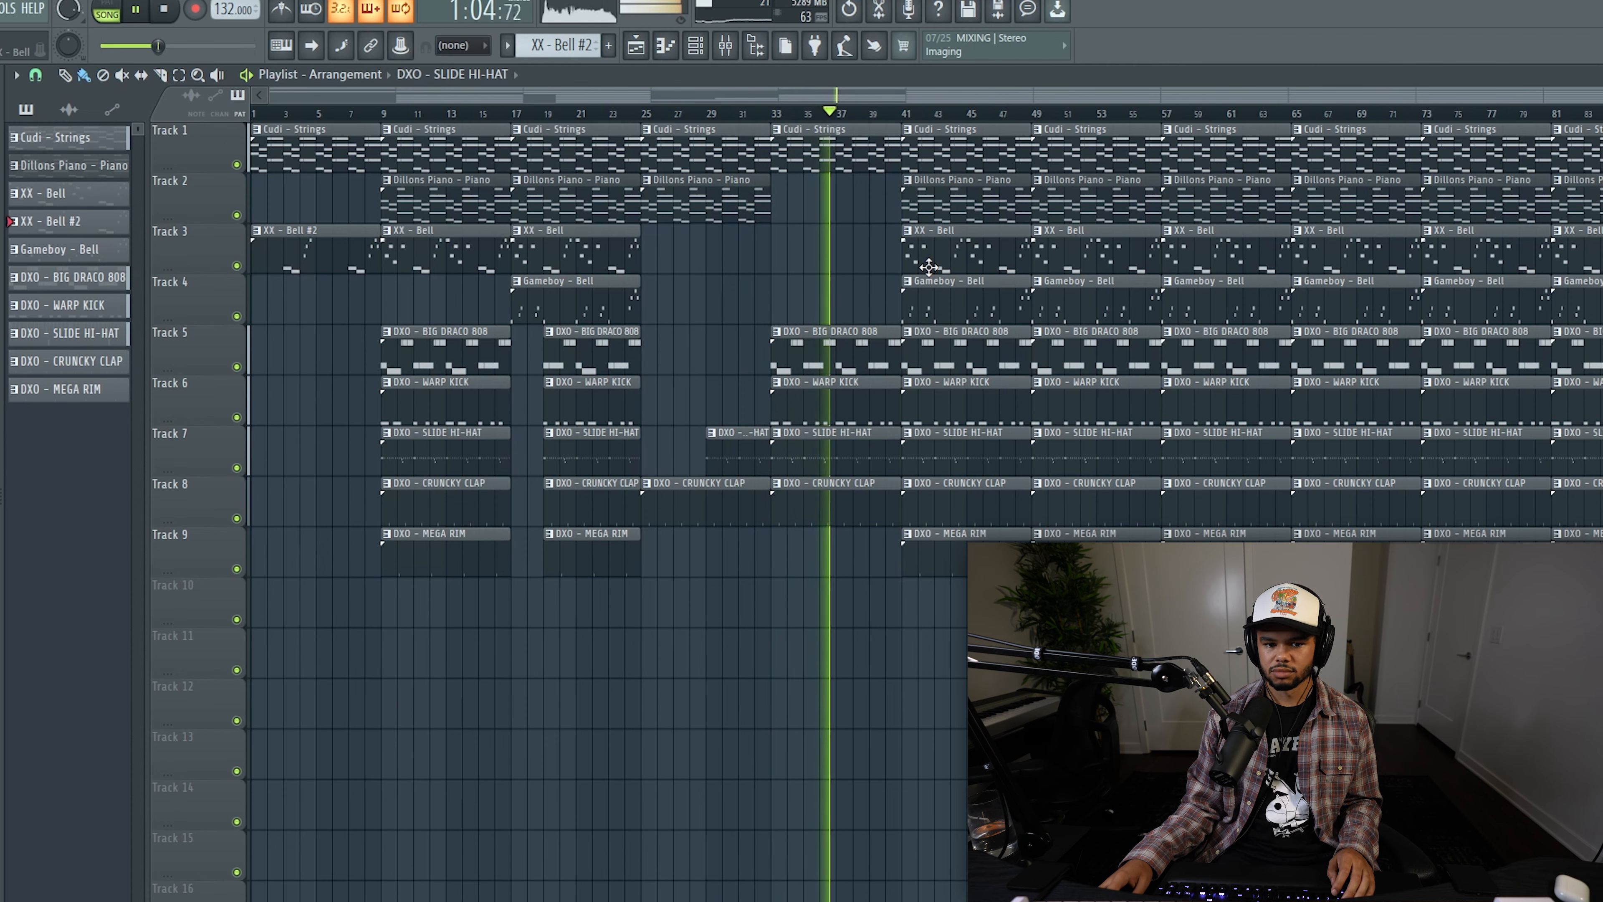
- Replace the Gameboy - Bell, XX - Bell and Dillons Piano clips at bar 41 with one XX - Bell #2 clip on track 3
right_click(937, 298)
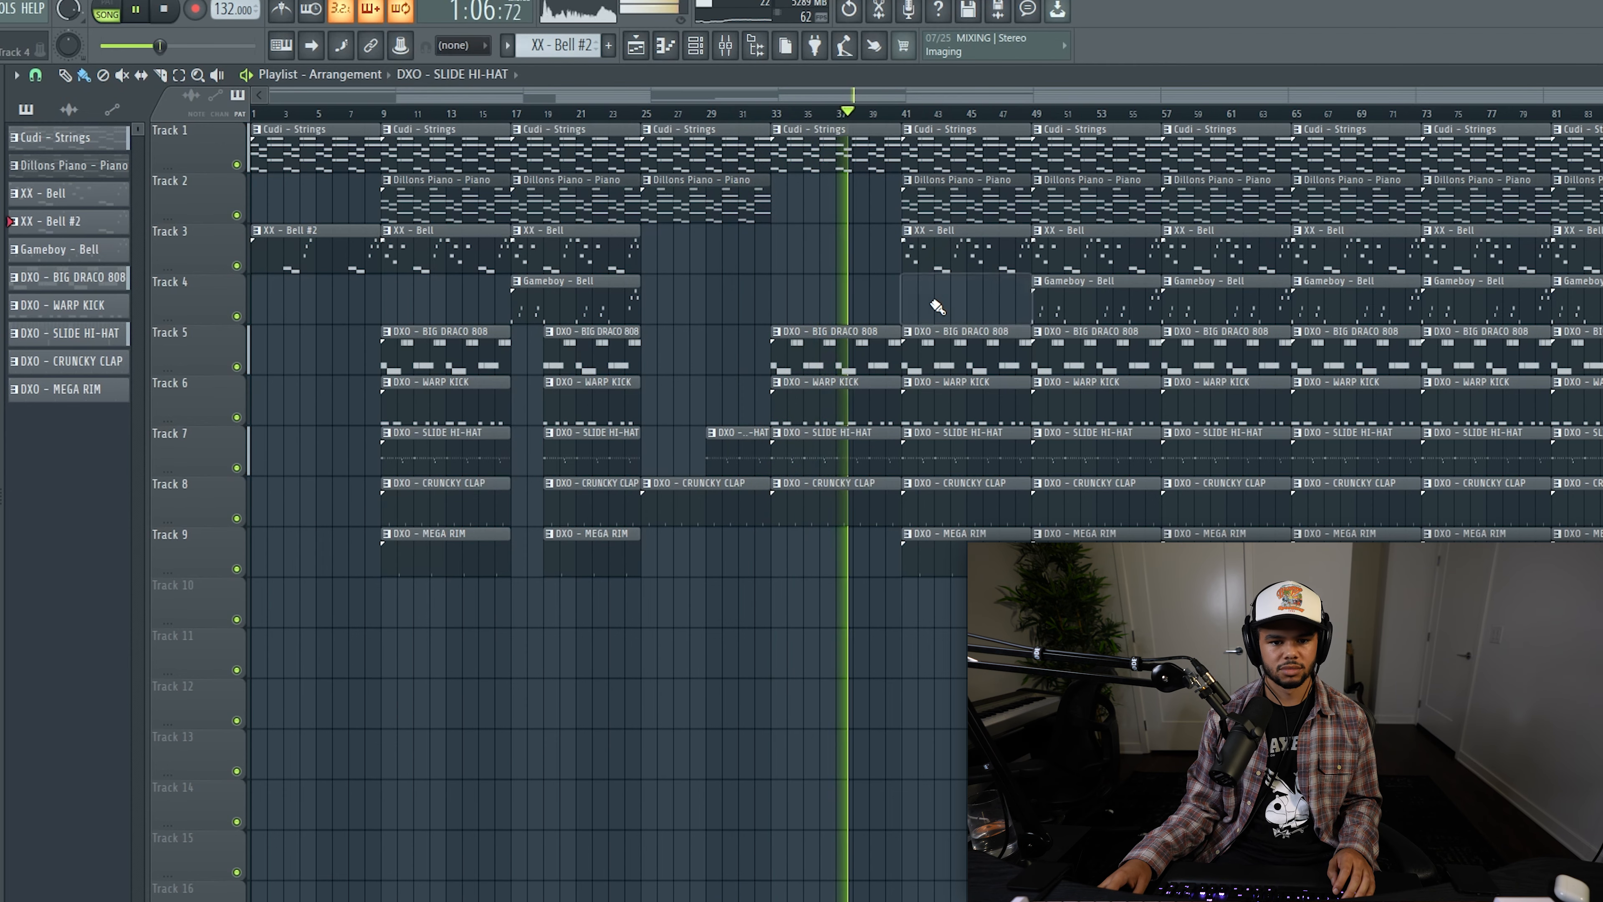
right_click(955, 270)
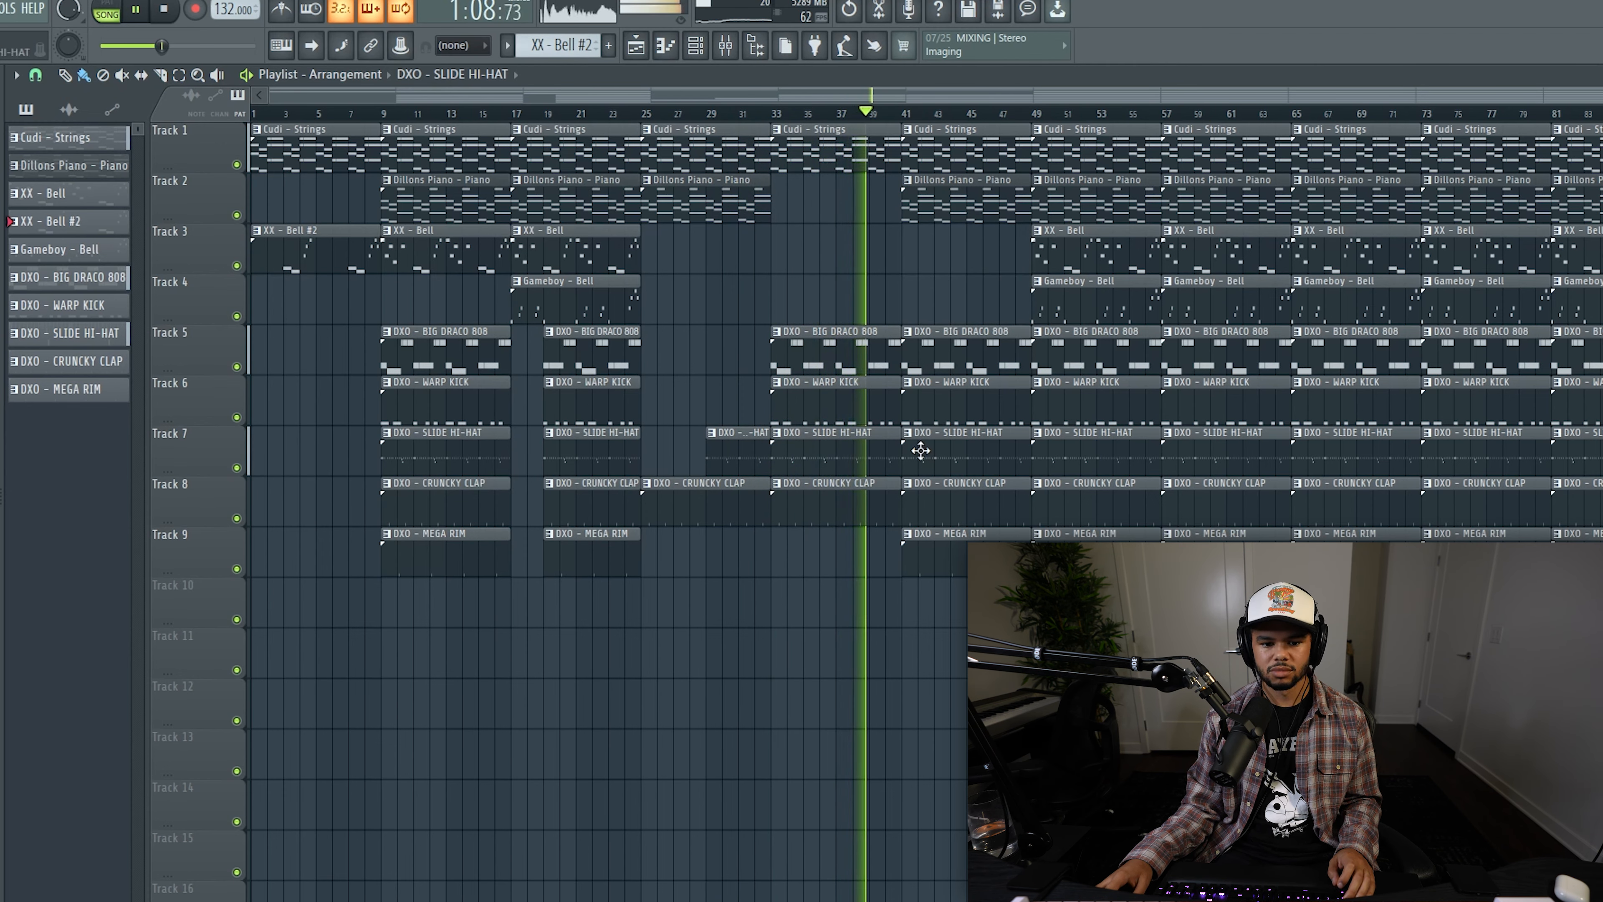
right_click(965, 208)
click(934, 262)
drag(934, 262, 967, 262)
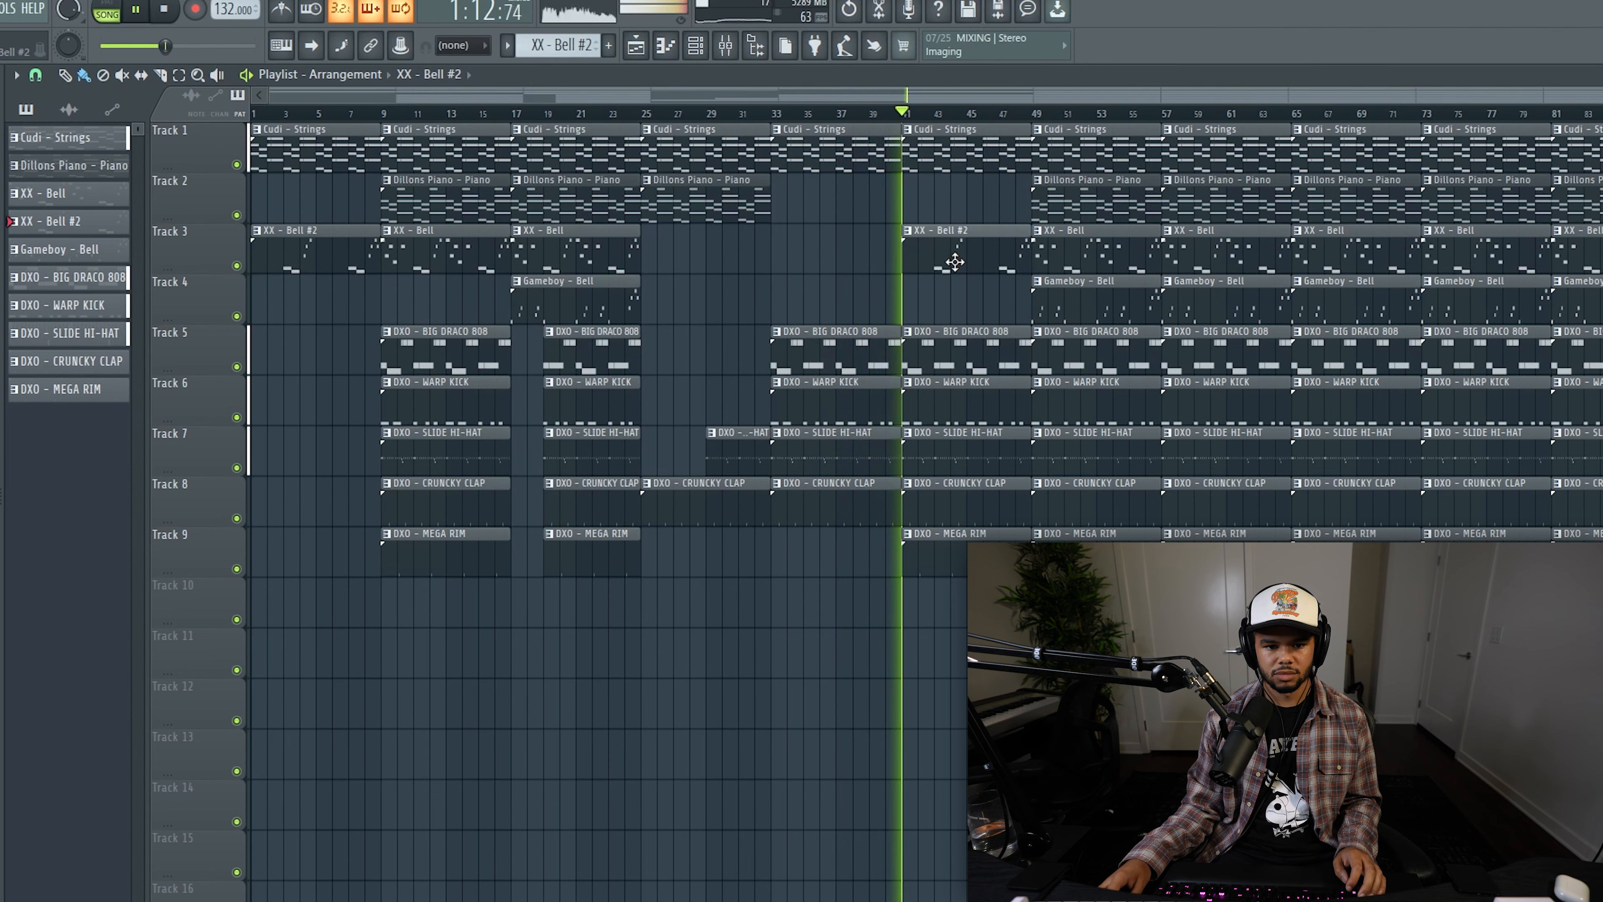
- Cut bars 47–48 out of the 808 and drum clips on tracks 5–9 and delete the Gameboy - Bell clip at bar 49
drag(992, 565, 1000, 346)
ctrl+click(1016, 308)
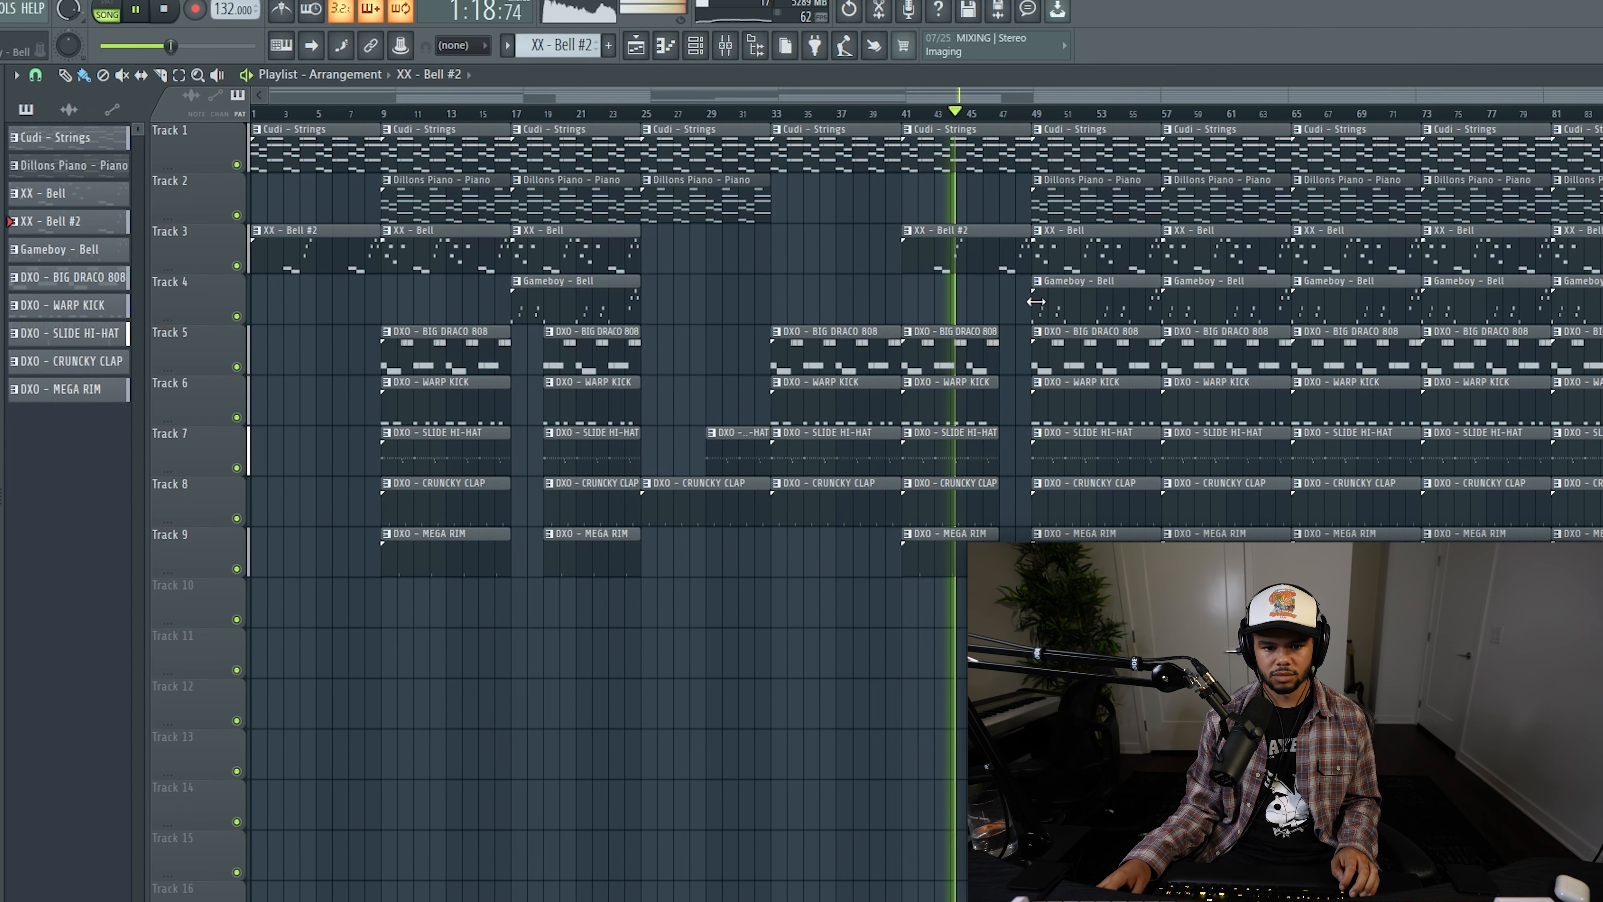
right_click(1135, 315)
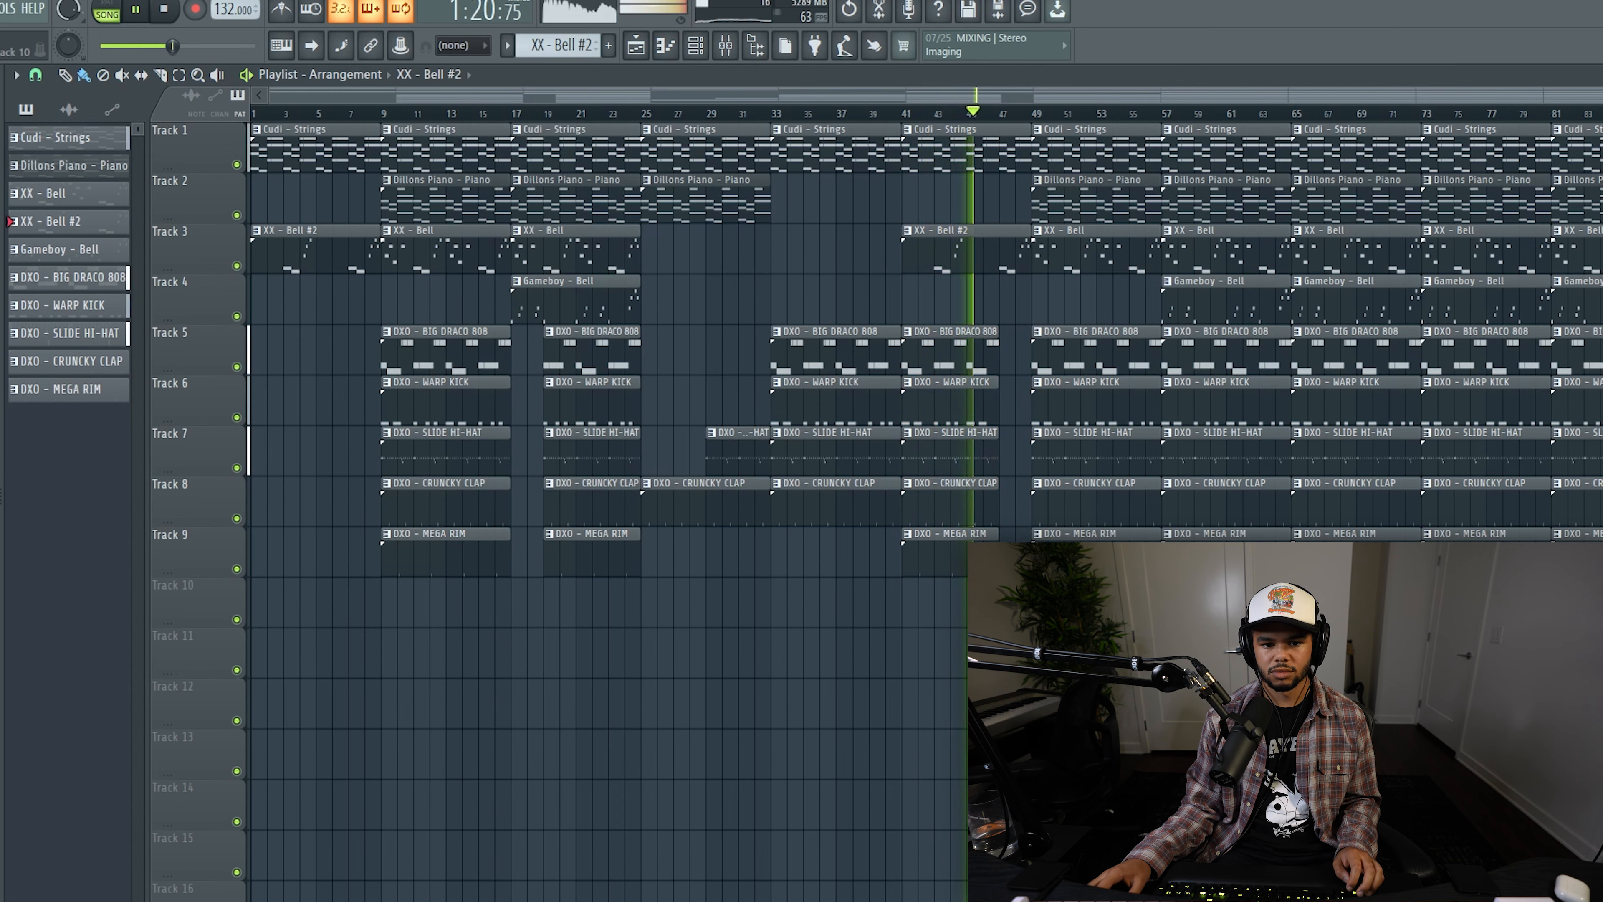